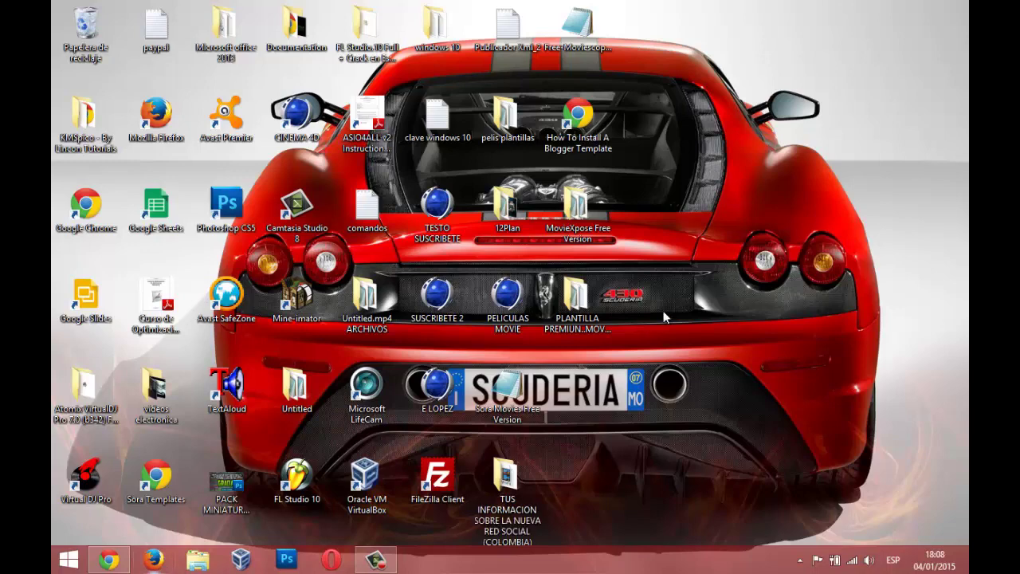
Open the Control Panel from the desktop's personalization settings and display its items as large icons
right_click(662, 311)
click(701, 476)
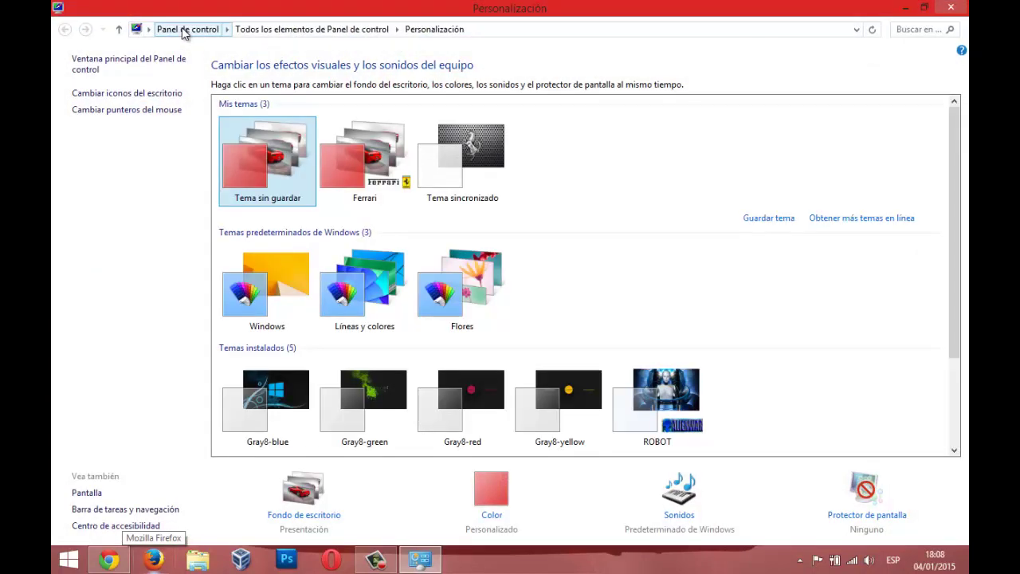
click(184, 30)
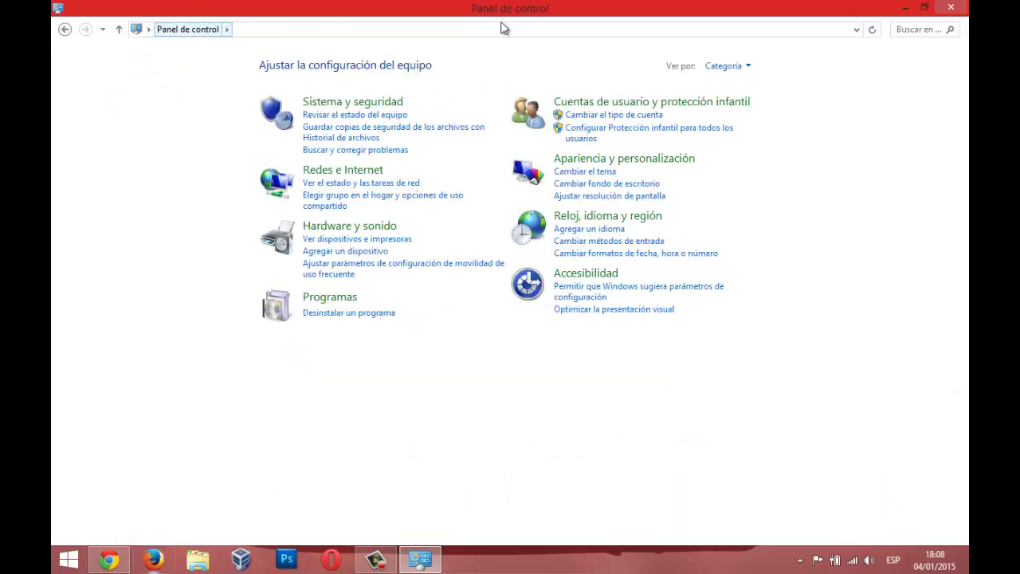
click(749, 70)
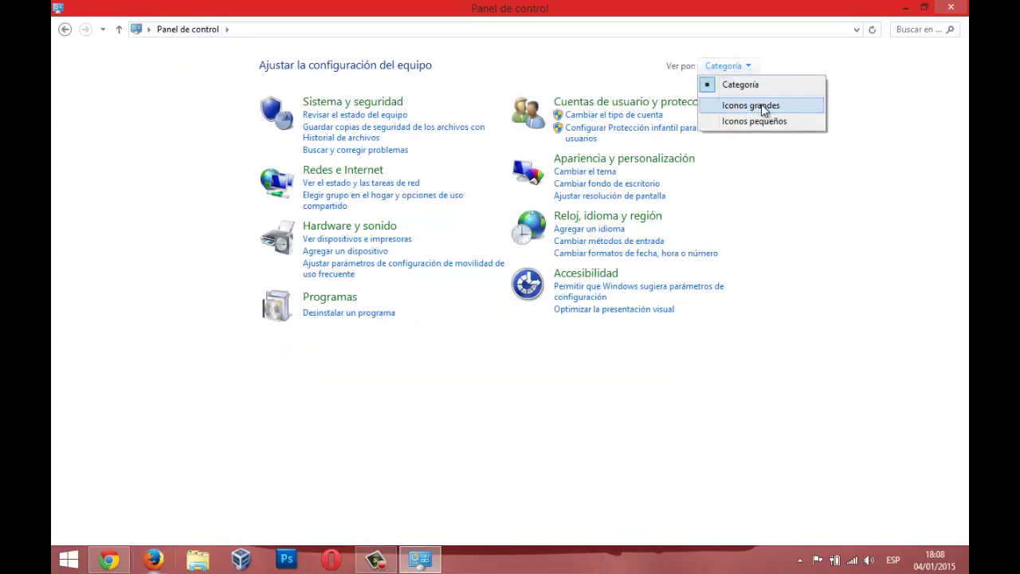
click(763, 108)
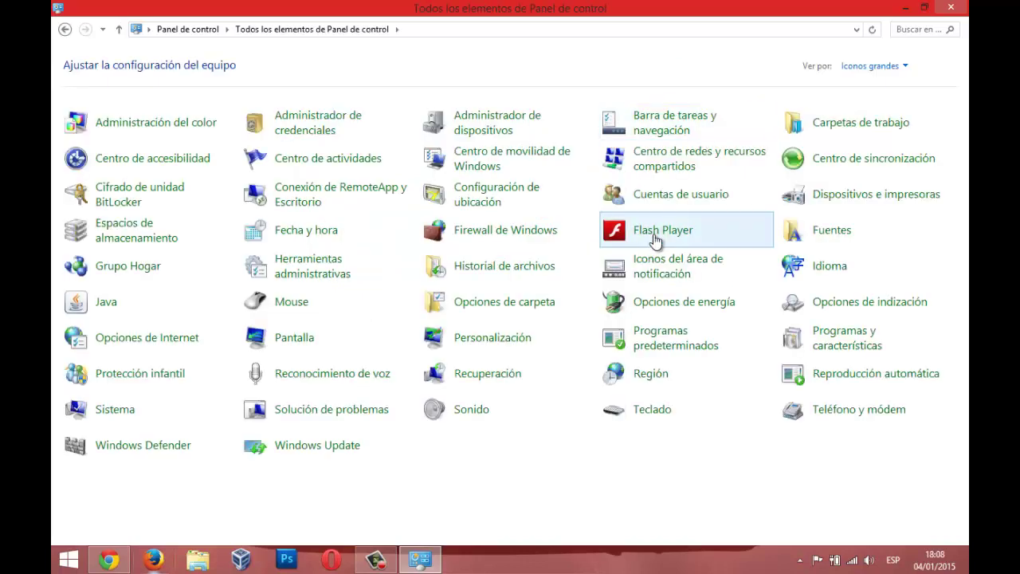
Configure the folder options to show hidden files, folders and drives and to stop hiding protected operating system files
click(502, 306)
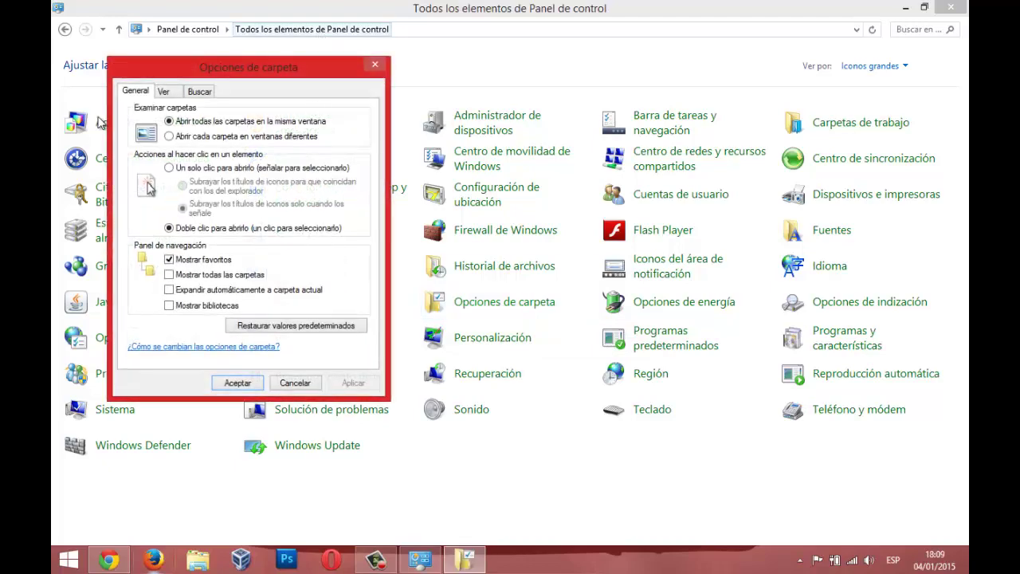
click(903, 7)
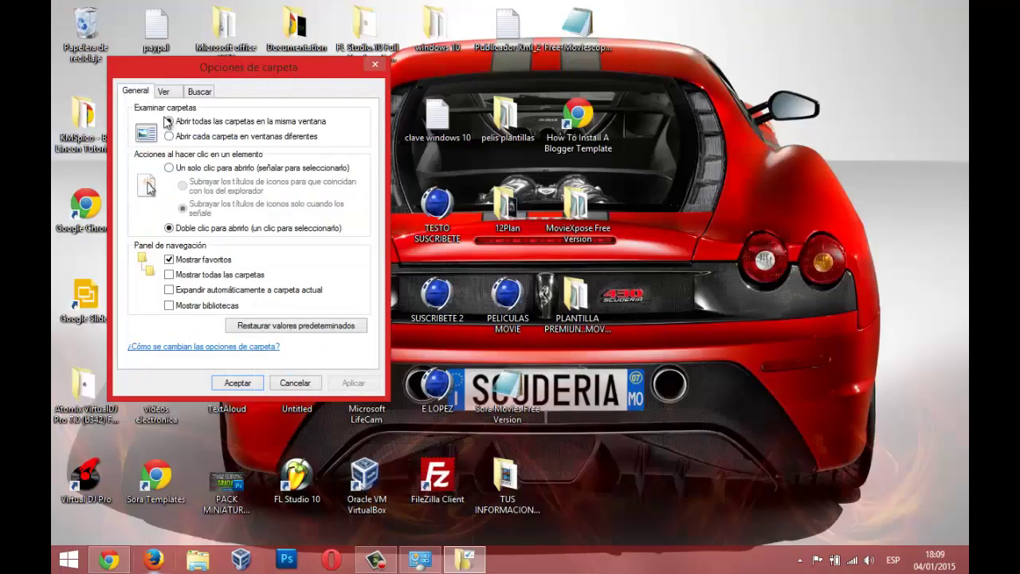
click(165, 92)
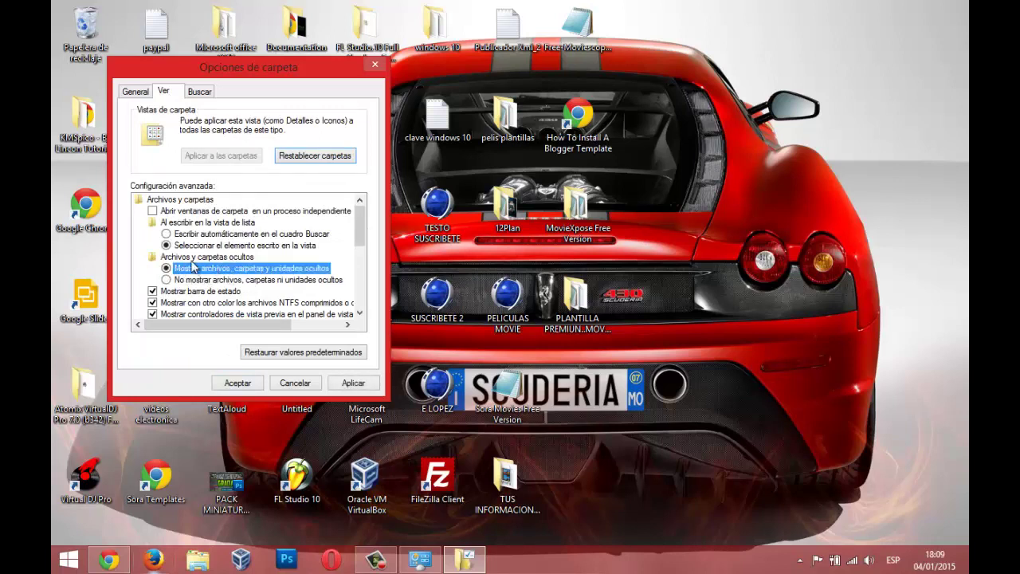
scroll(342, 247, down, 3)
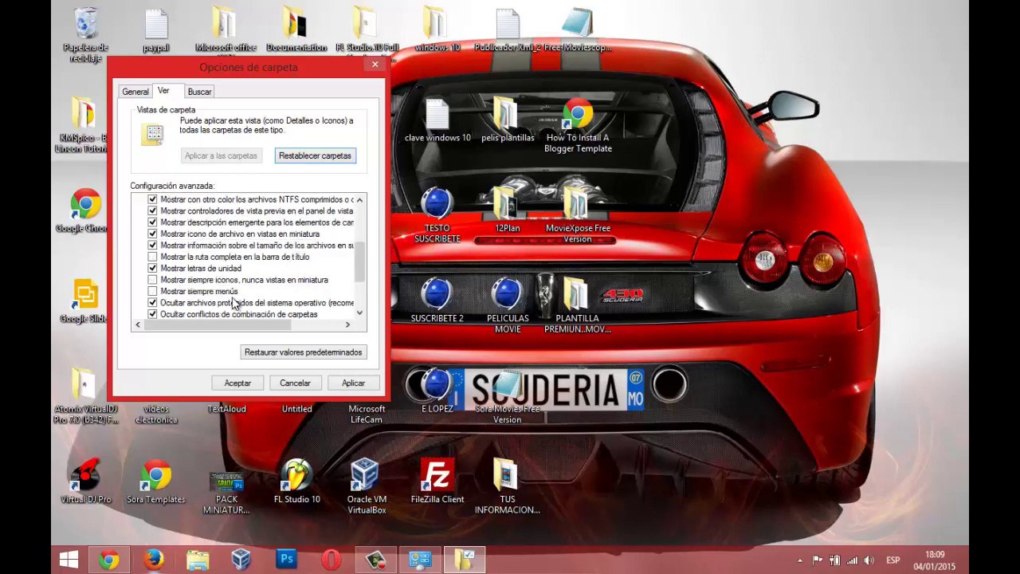
scroll(205, 291, down, 1)
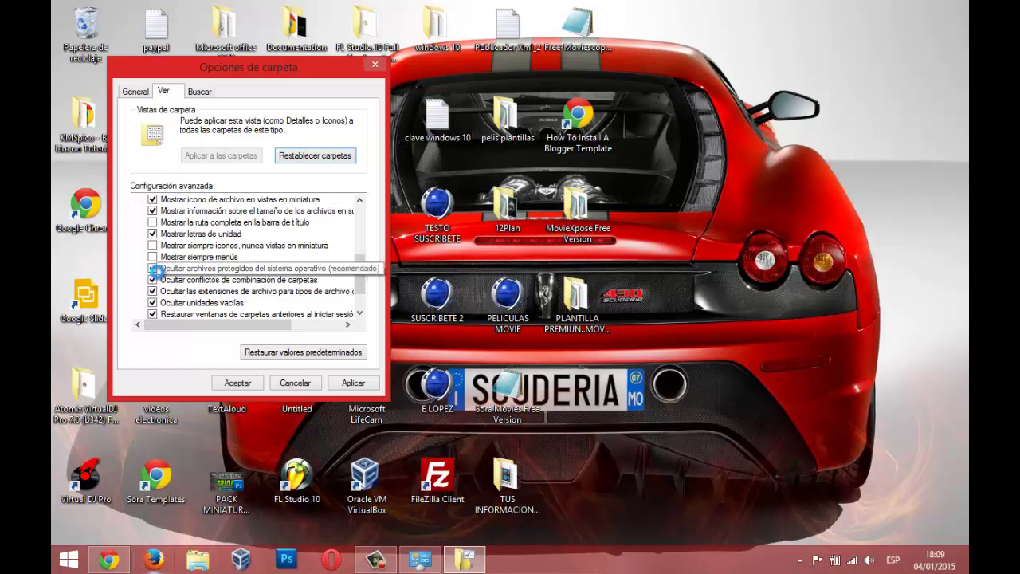
click(153, 268)
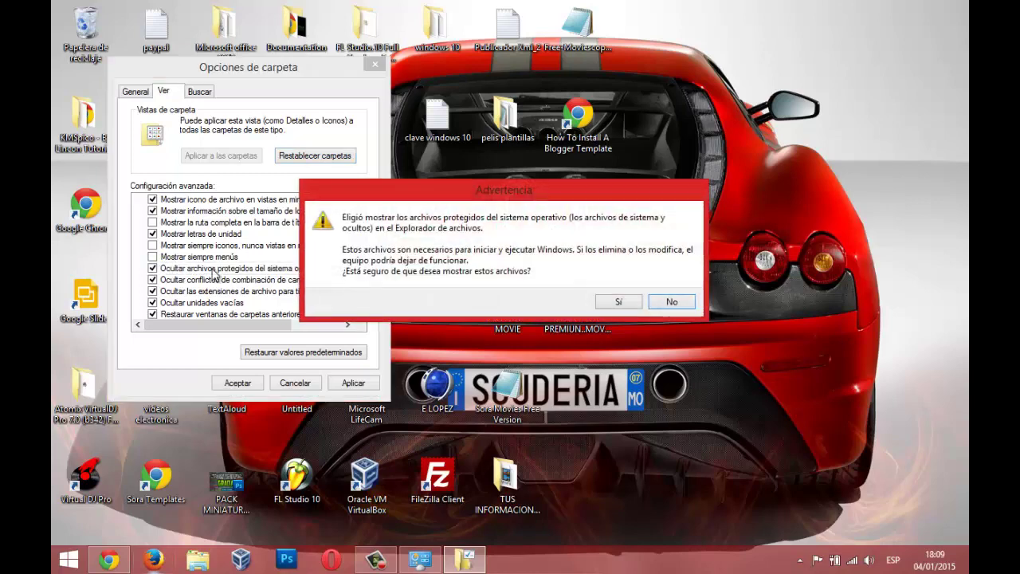
click(629, 302)
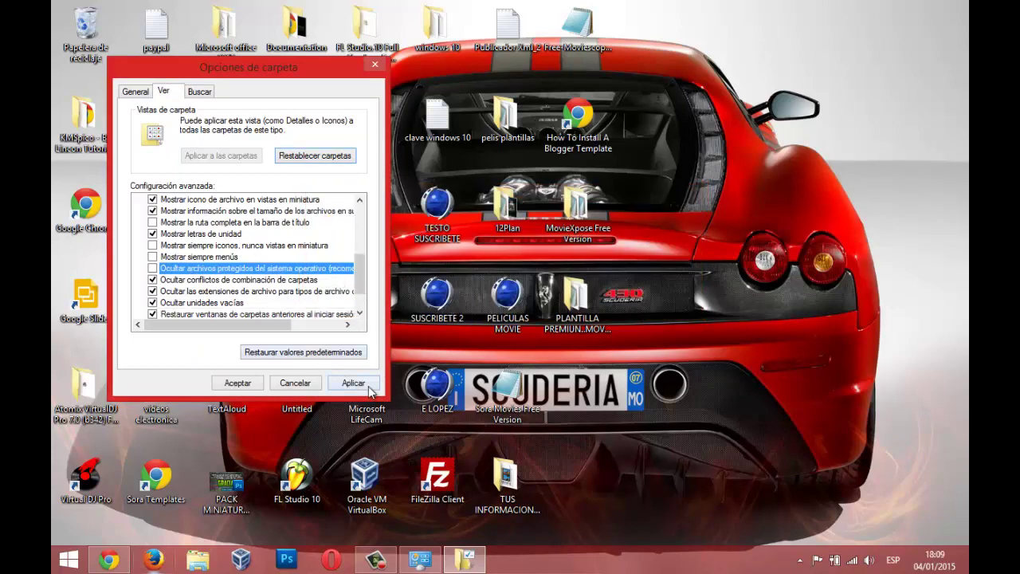
click(237, 383)
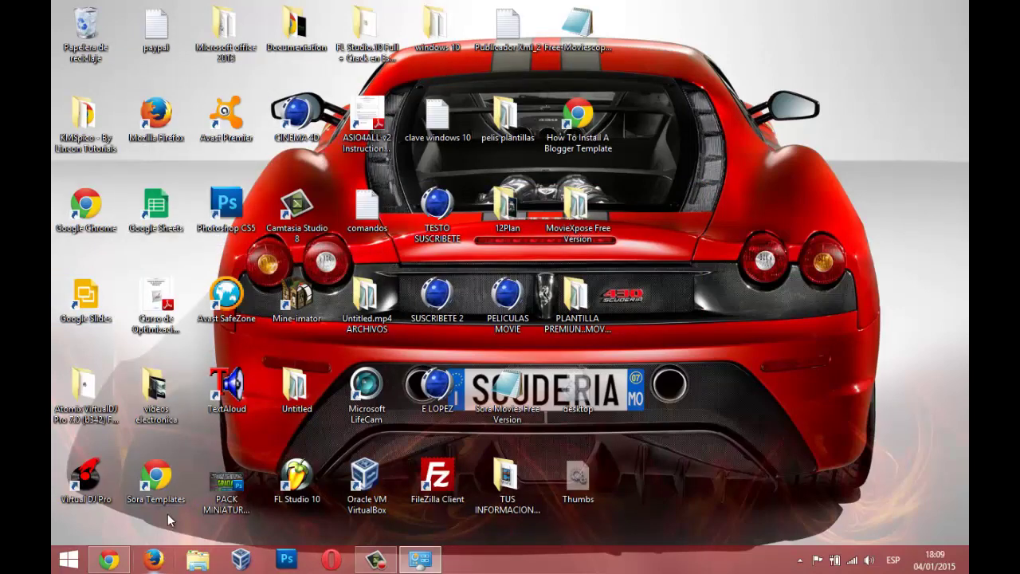
Delete the AlbumArt images and the desktop, Folder and Thumbs files from the Descargas folder
click(197, 560)
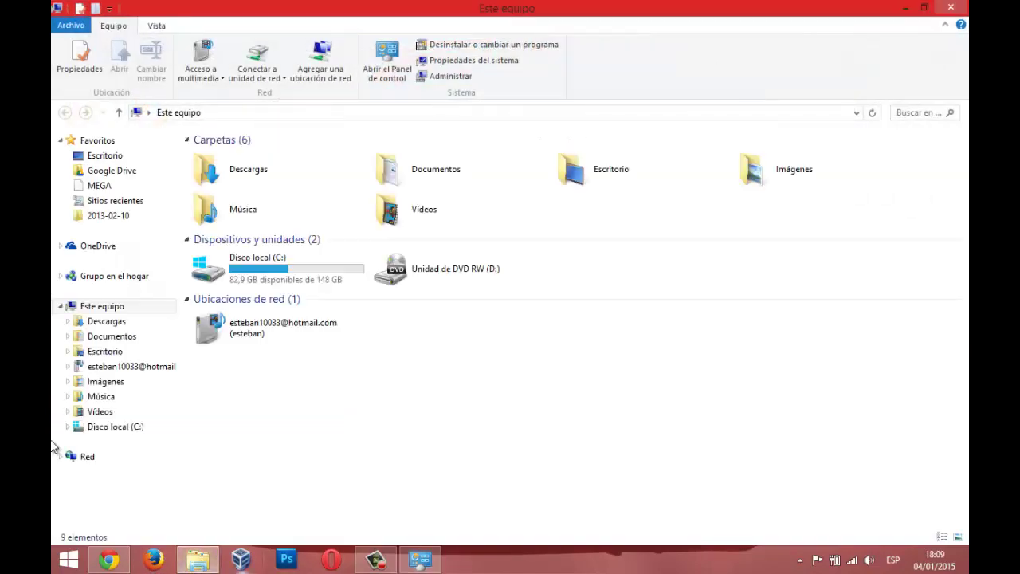
click(104, 321)
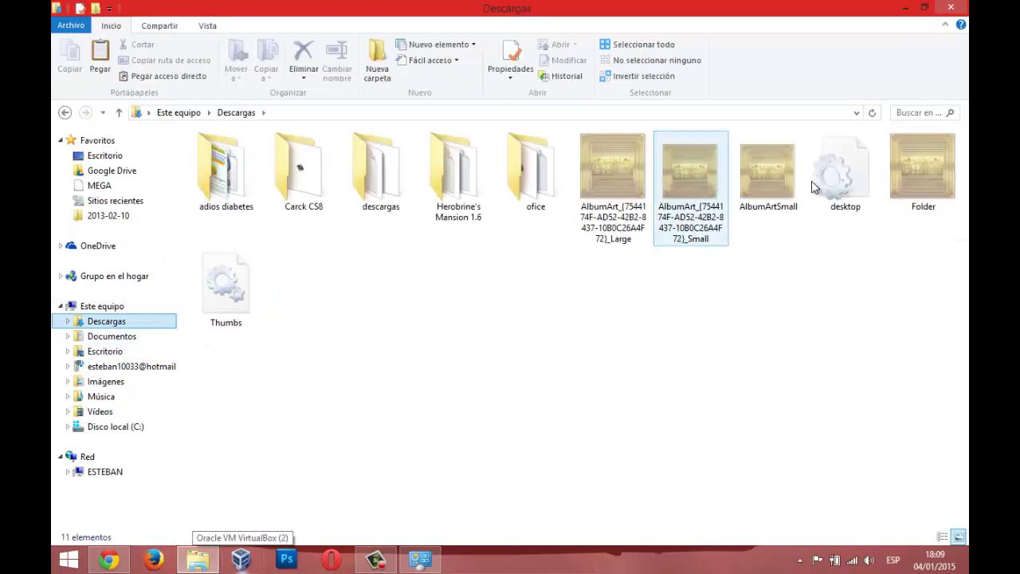
drag(960, 241, 590, 135)
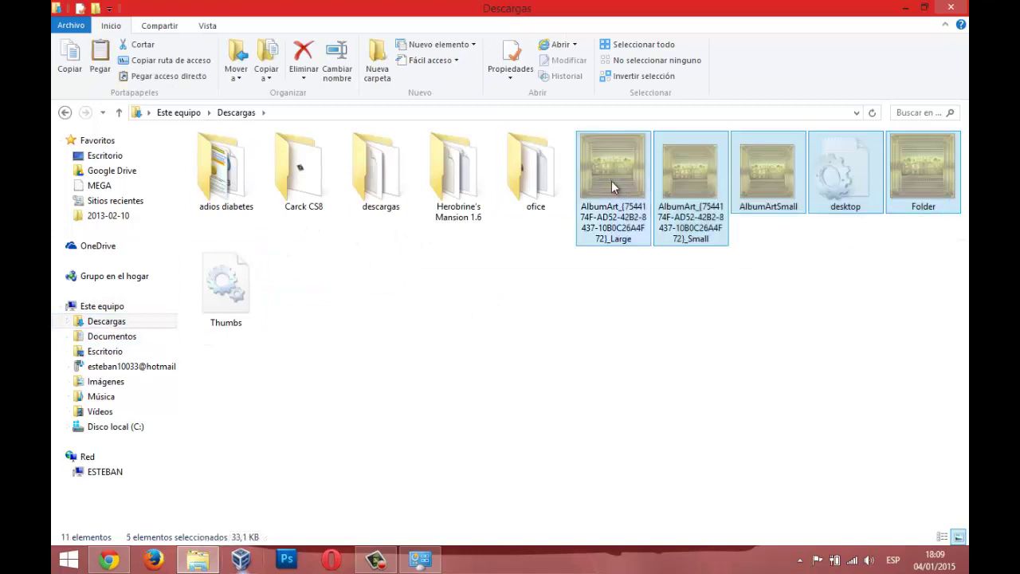
right_click(611, 181)
click(647, 498)
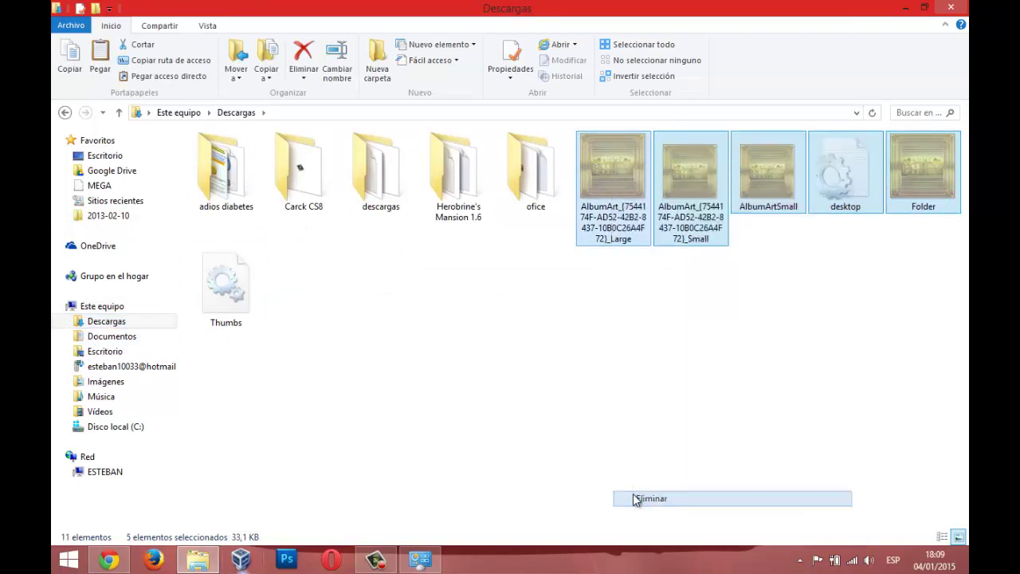
click(614, 168)
right_click(614, 168)
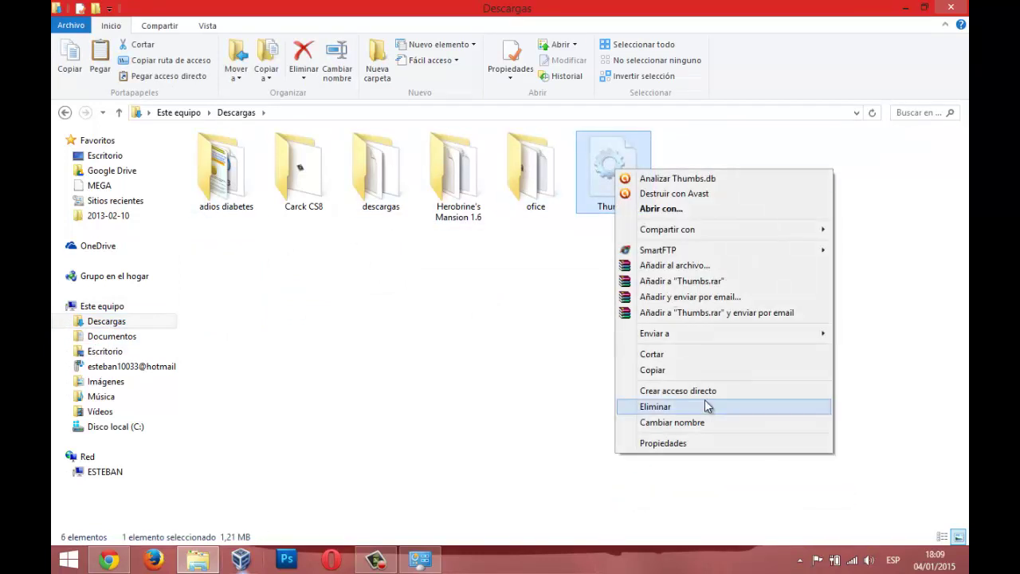
click(704, 403)
Look inside the Carck CS8 and adios diabetes folders in Descargas and return to Descargas
click(541, 186)
shift+click(380, 171)
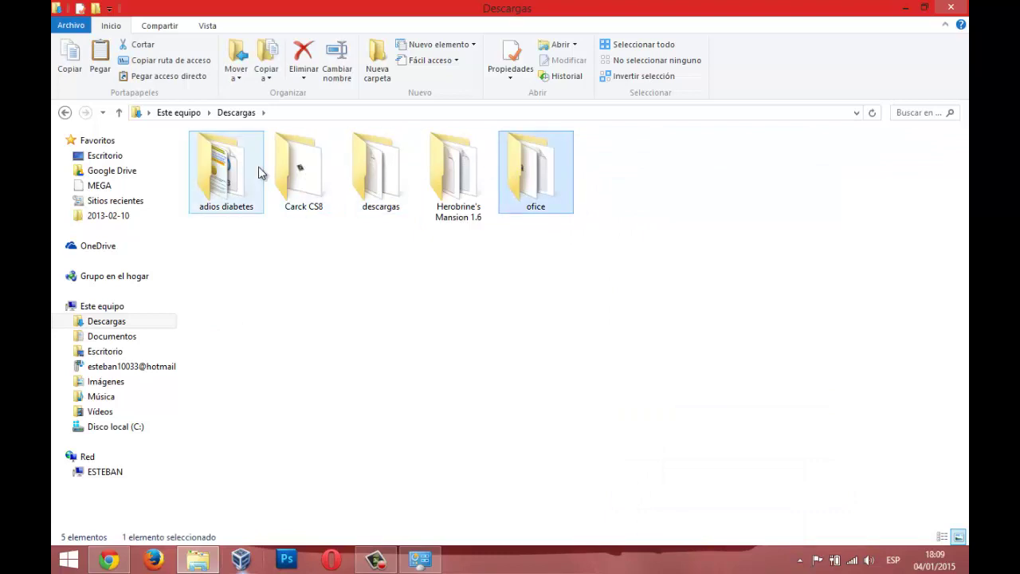
shift+click(279, 177)
key(Delete)
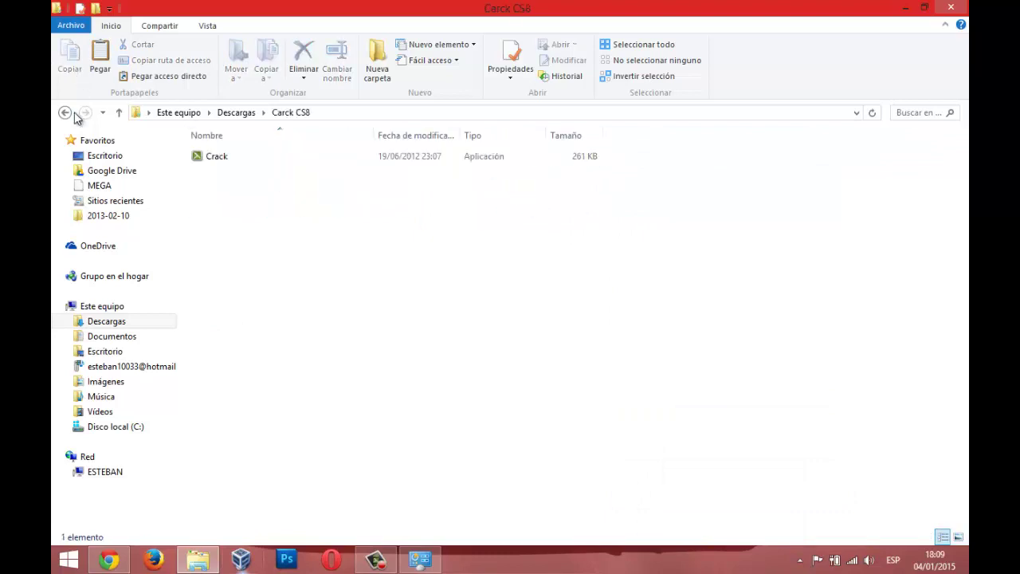
click(64, 112)
double_click(239, 168)
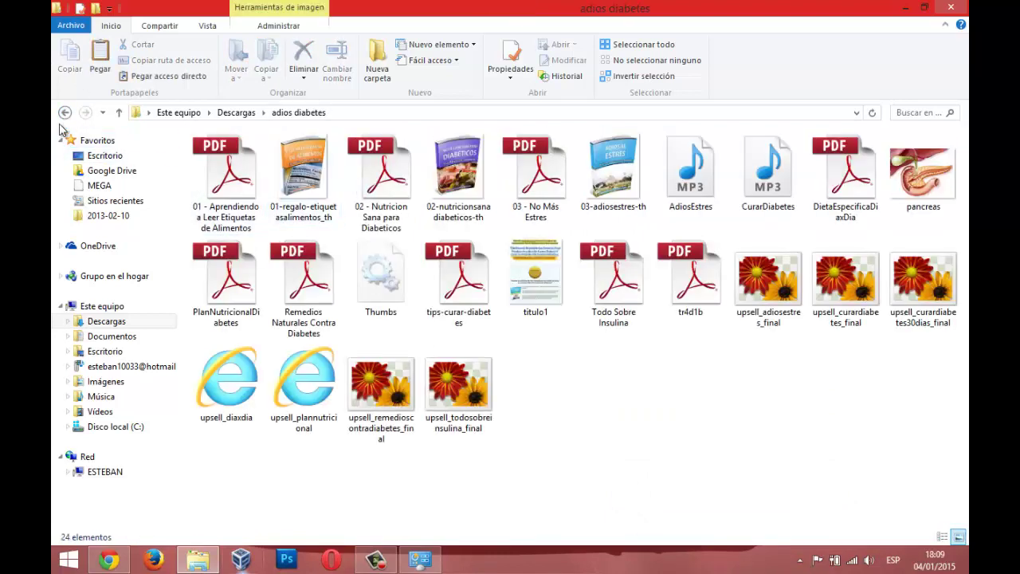
click(64, 113)
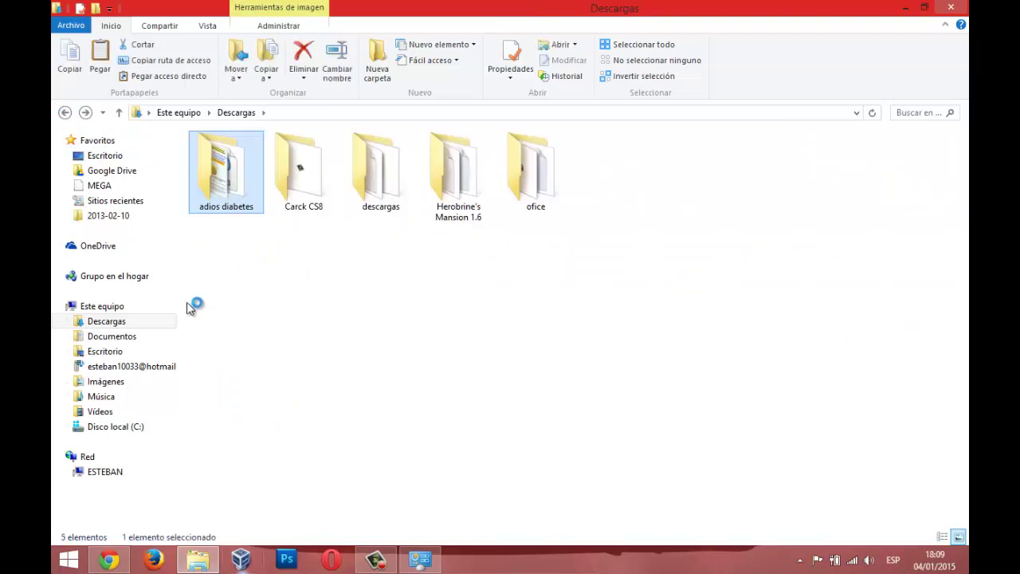
Delete the desktop configuration file from the Documentos folder
click(116, 336)
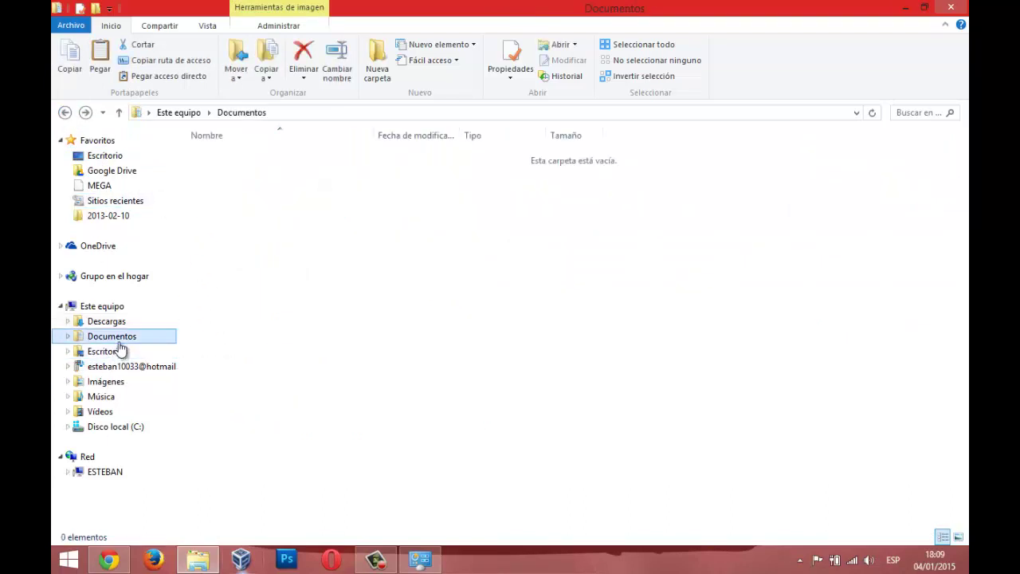
right_click(239, 444)
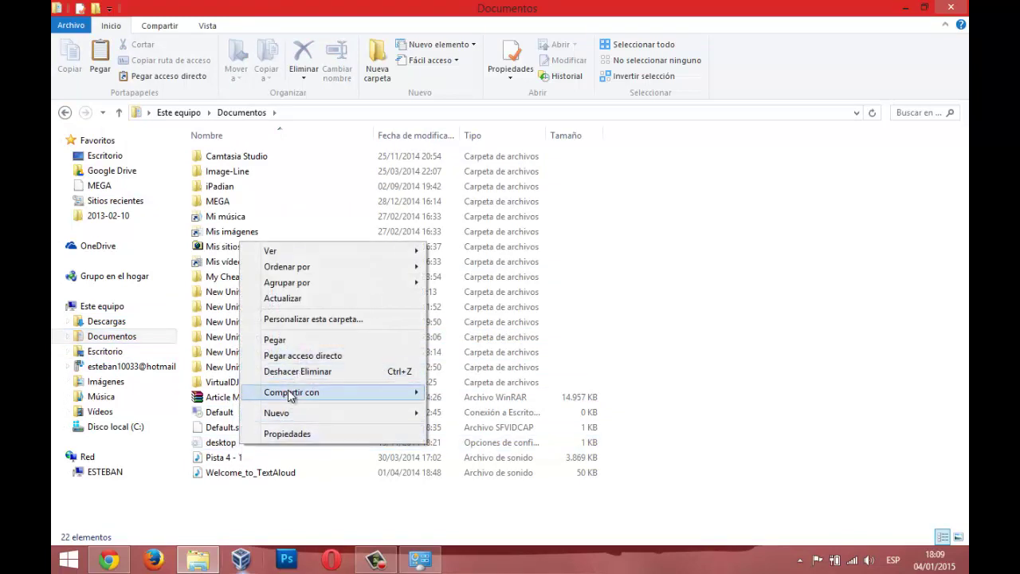
mouse_move(271, 398)
click(221, 442)
right_click(216, 443)
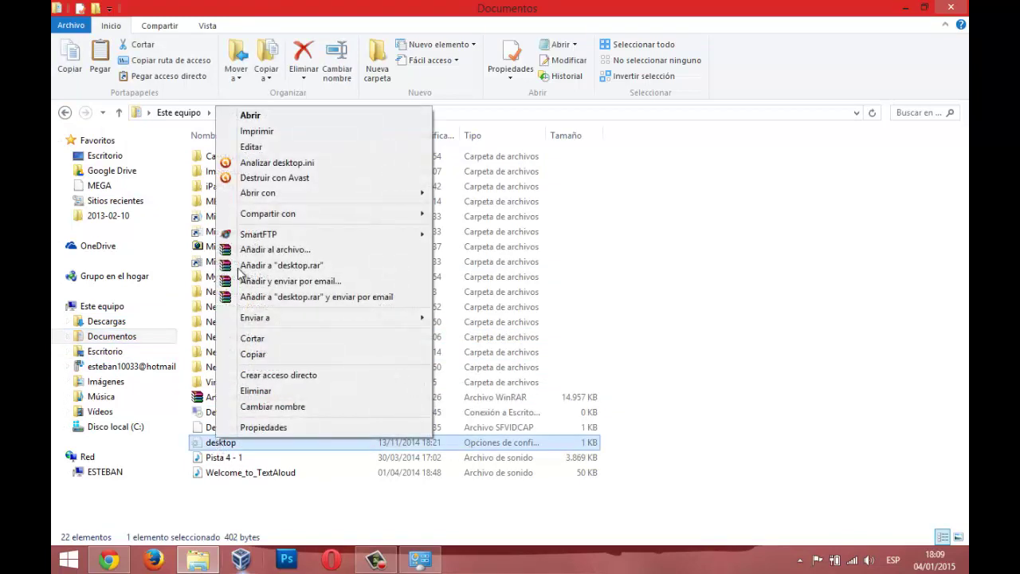
click(278, 392)
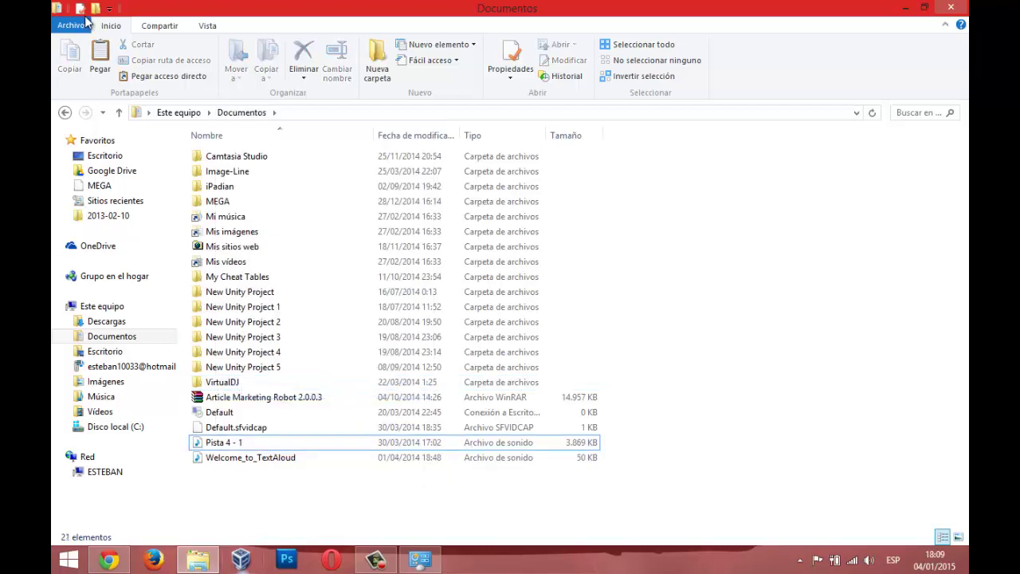
View the contents of the Escritorio folder and minimize the window to show the desktop
click(120, 356)
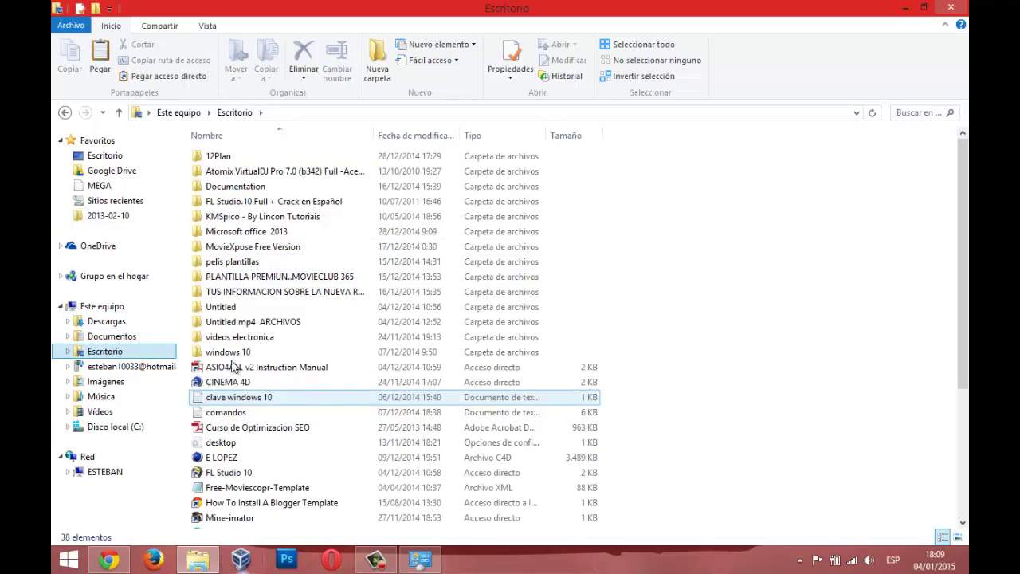
click(905, 8)
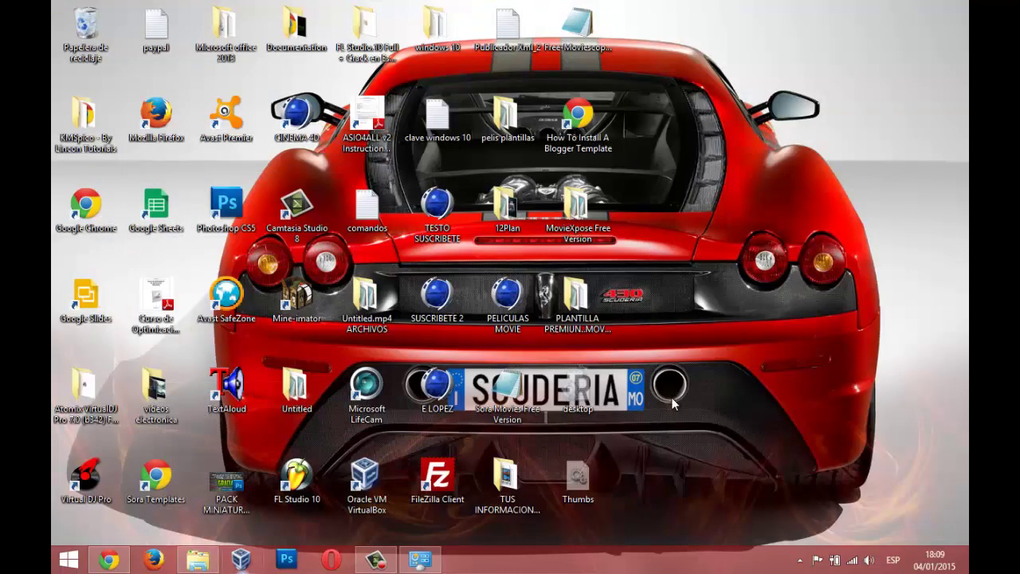
drag(636, 353, 584, 475)
right_click(578, 471)
click(619, 403)
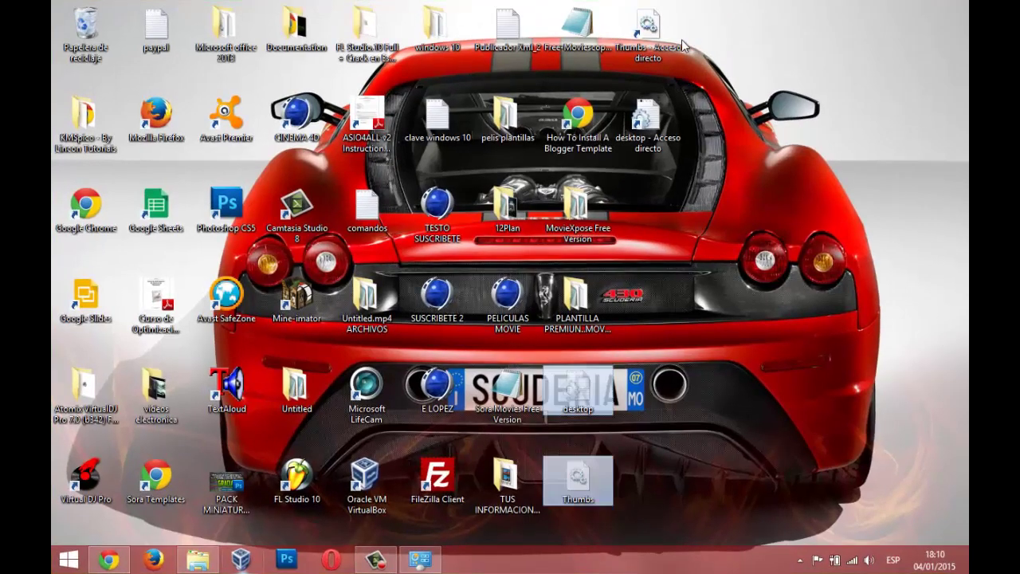
drag(686, 34, 650, 123)
right_click(647, 119)
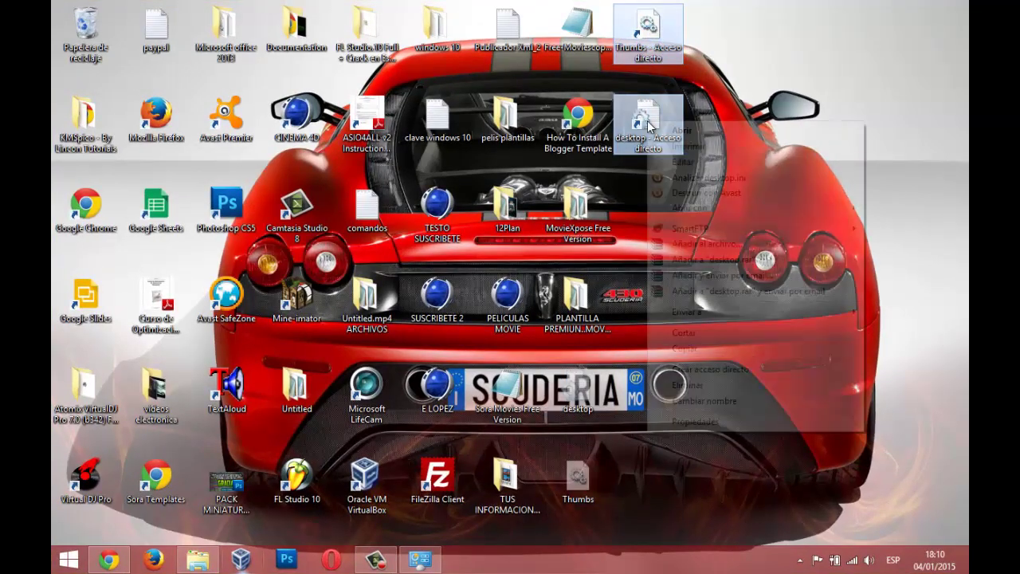
click(709, 385)
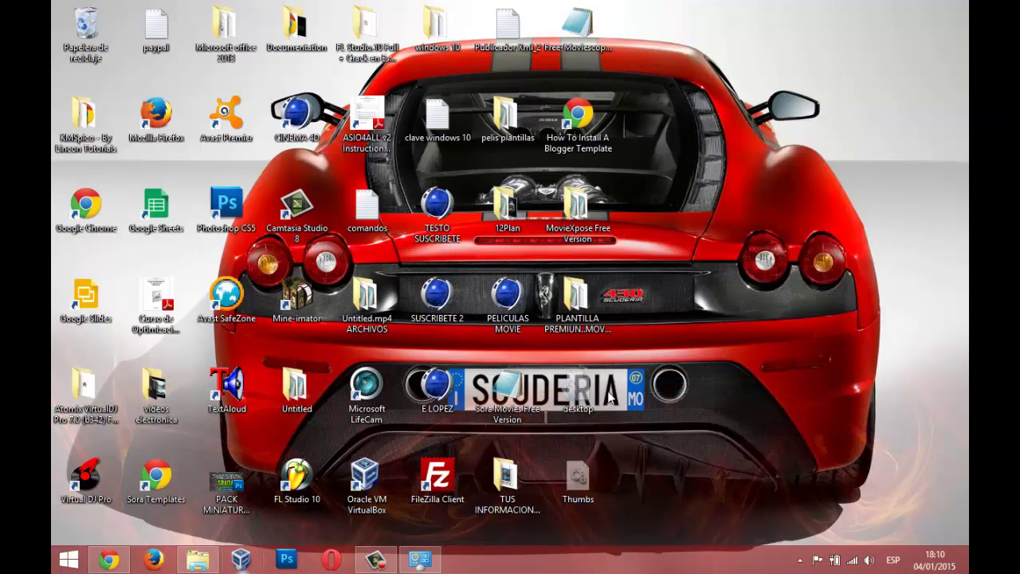
Delete the desktop and Thumbs system files from the desktop
drag(577, 479, 577, 479)
right_click(577, 479)
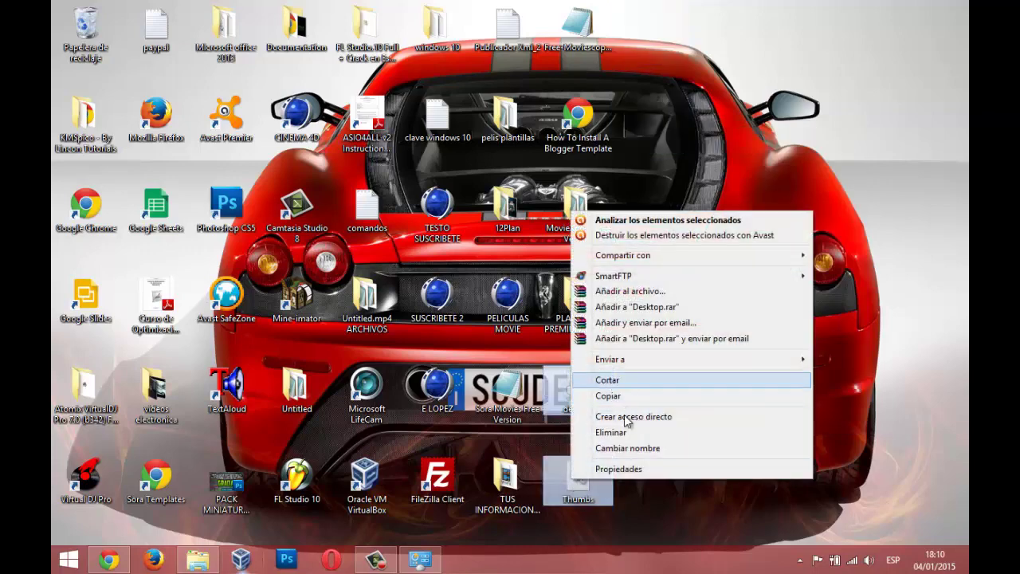
click(624, 427)
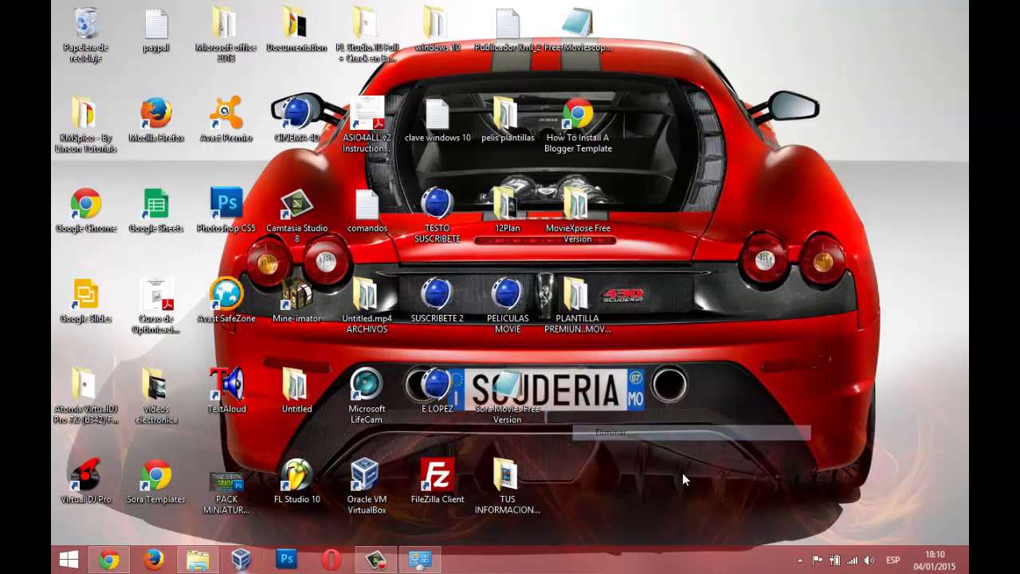
Delete the desktop and Thumbs system files from the Imágenes folder
click(363, 562)
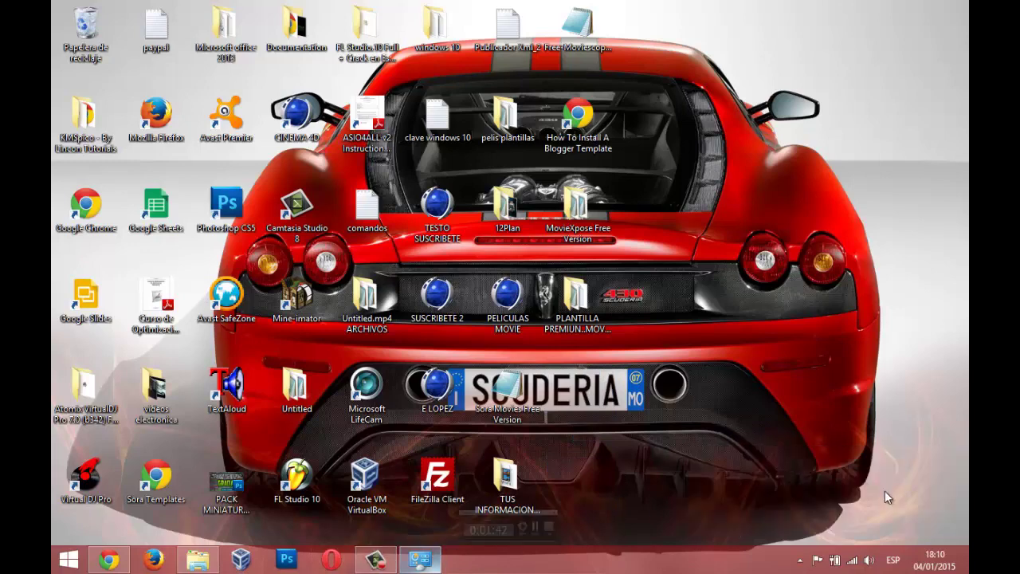
click(192, 562)
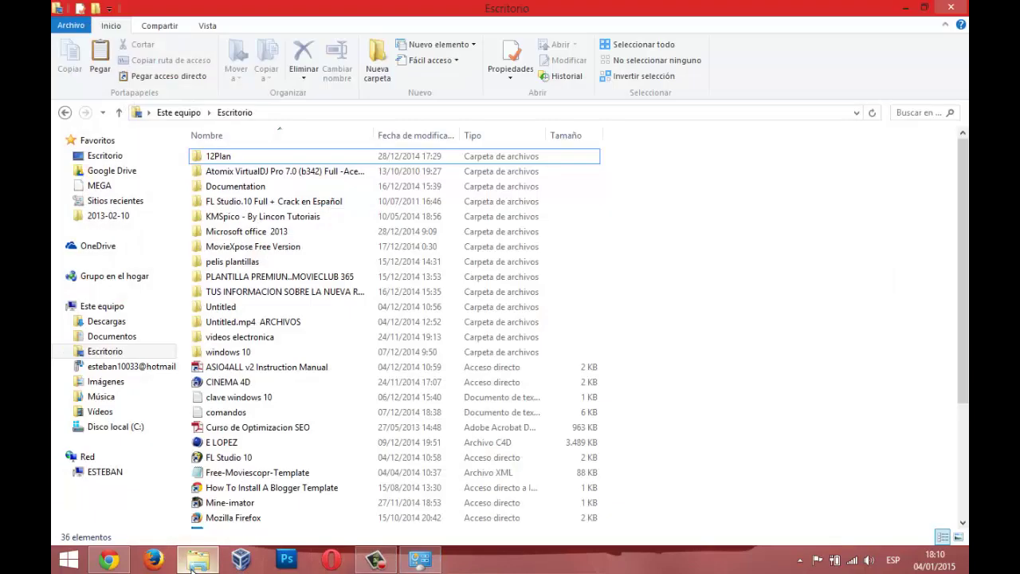
click(107, 381)
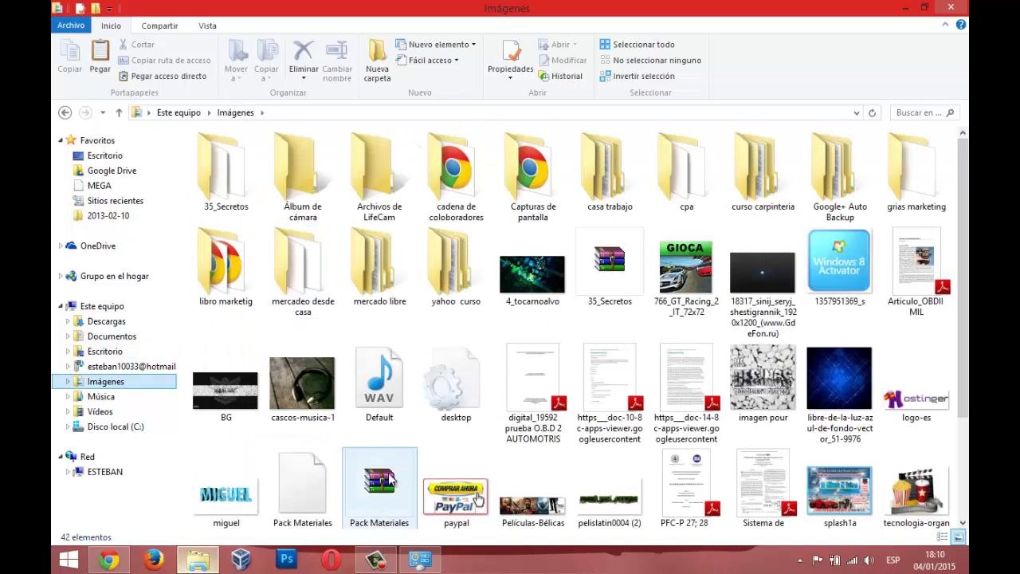
right_click(437, 415)
click(502, 364)
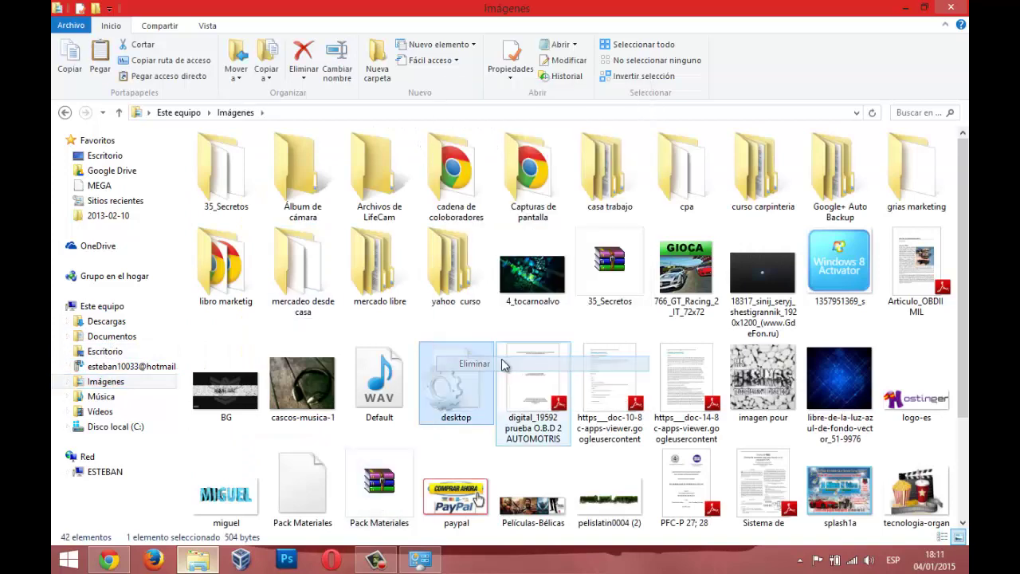
scroll(717, 390, down, 2)
click(936, 387)
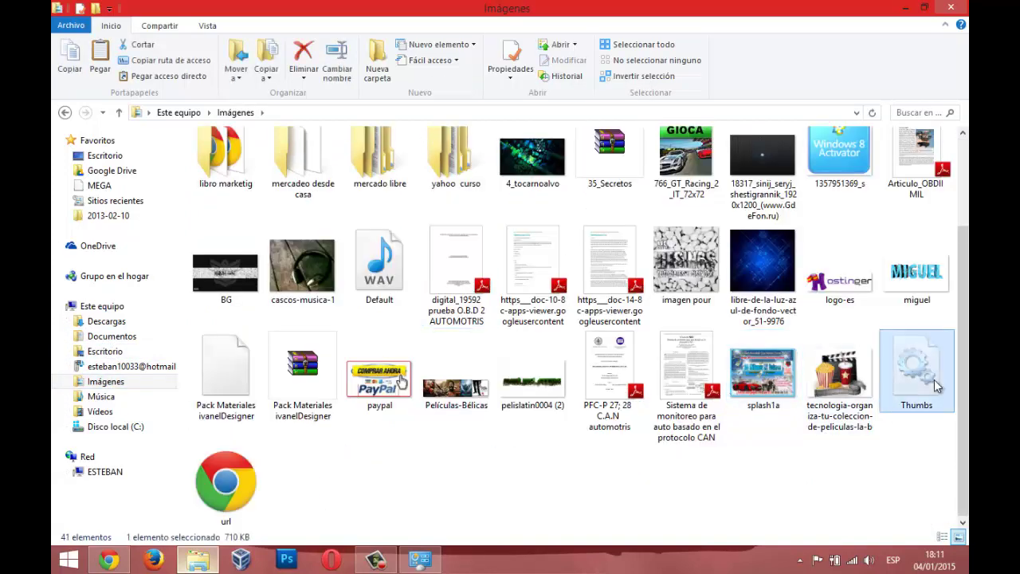
right_click(936, 386)
click(845, 334)
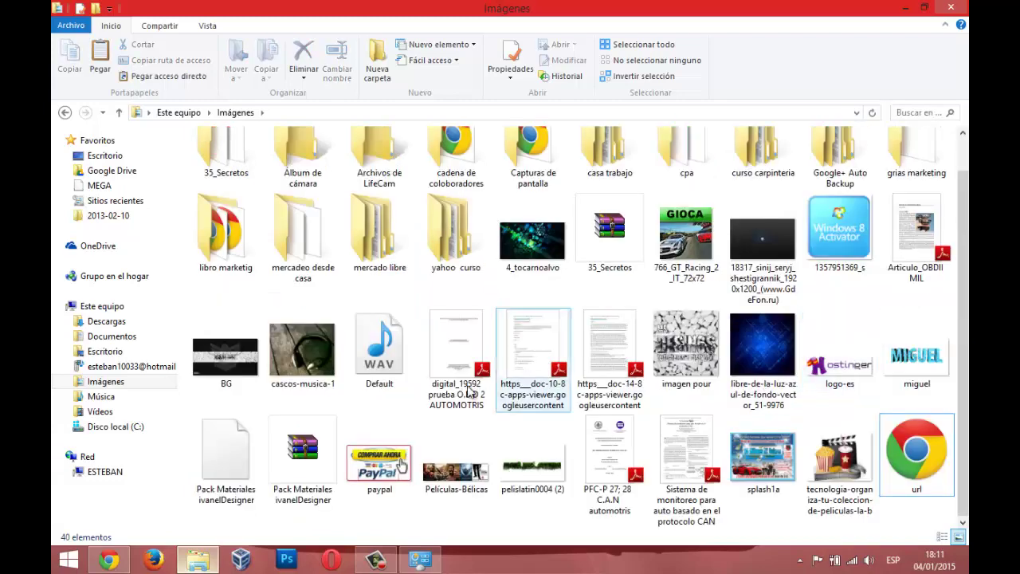
click(470, 391)
scroll(452, 394, up, 1)
scroll(458, 396, down, 1)
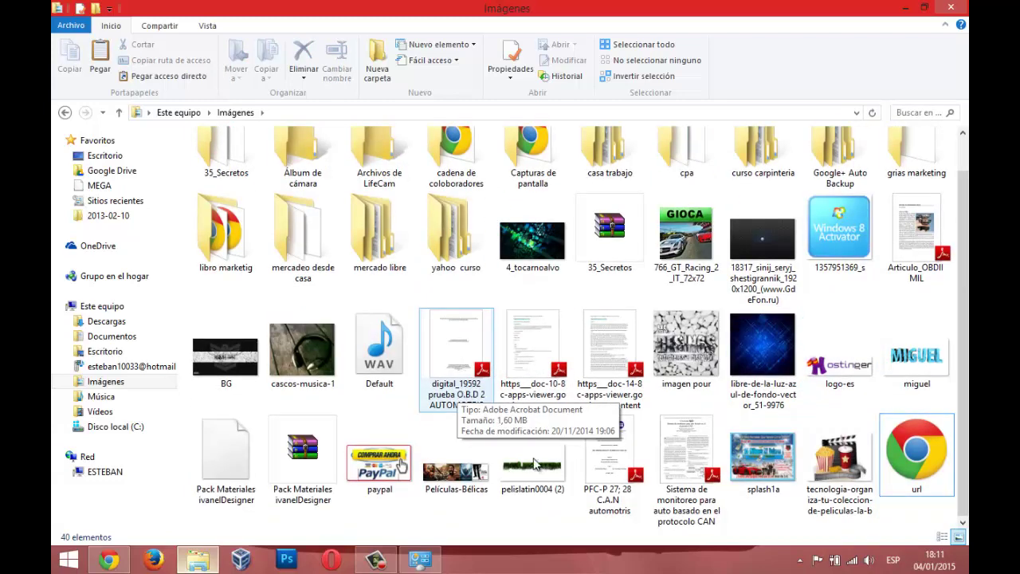
scroll(487, 445, up, 1)
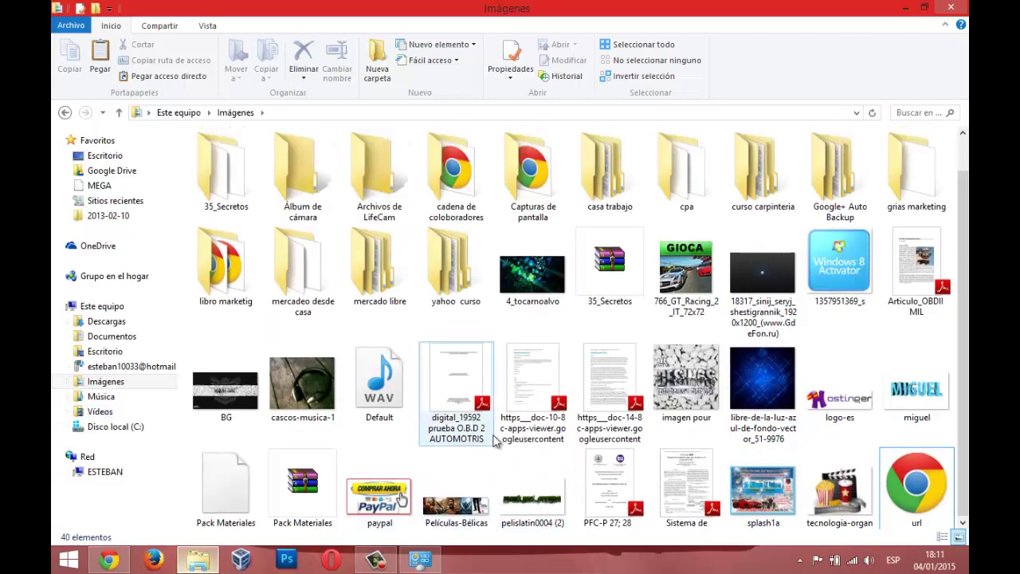
scroll(470, 470, down, 1)
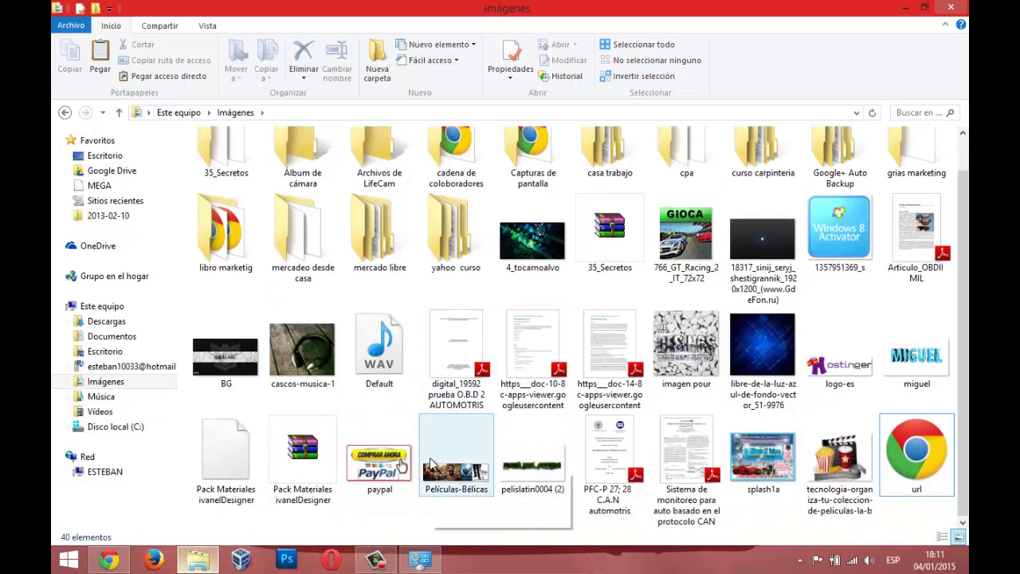
scroll(429, 463, up, 1)
Delete the desktop configuration file from the Música folder
click(128, 401)
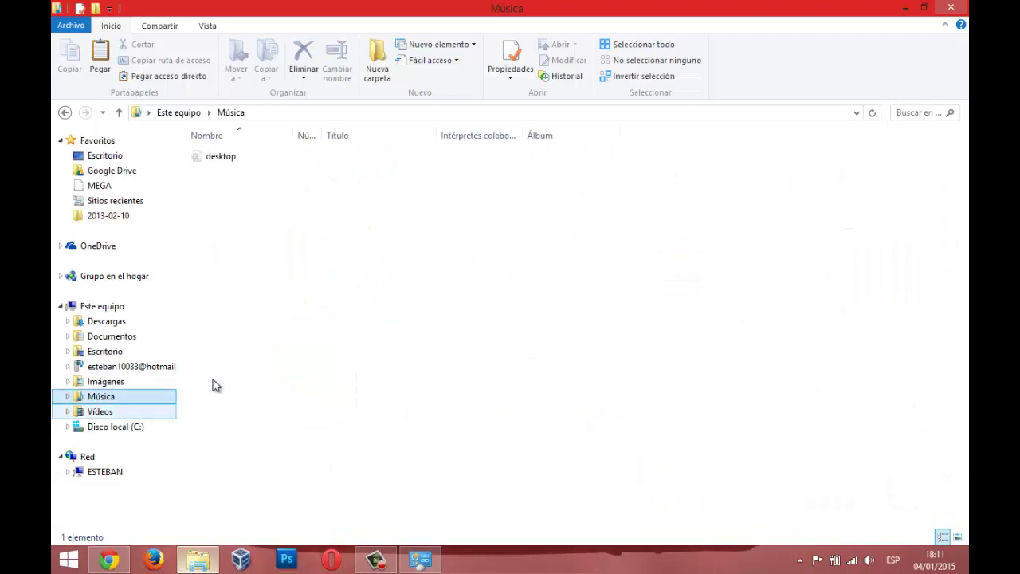
right_click(219, 161)
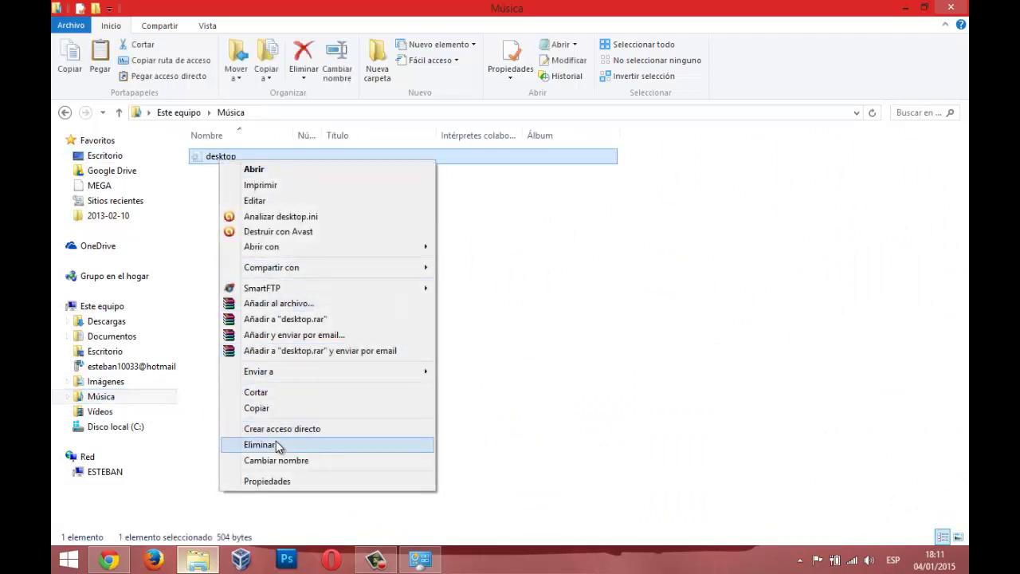
click(278, 446)
Delete the Thumbs and desktop system files from the Vídeos folder
click(110, 412)
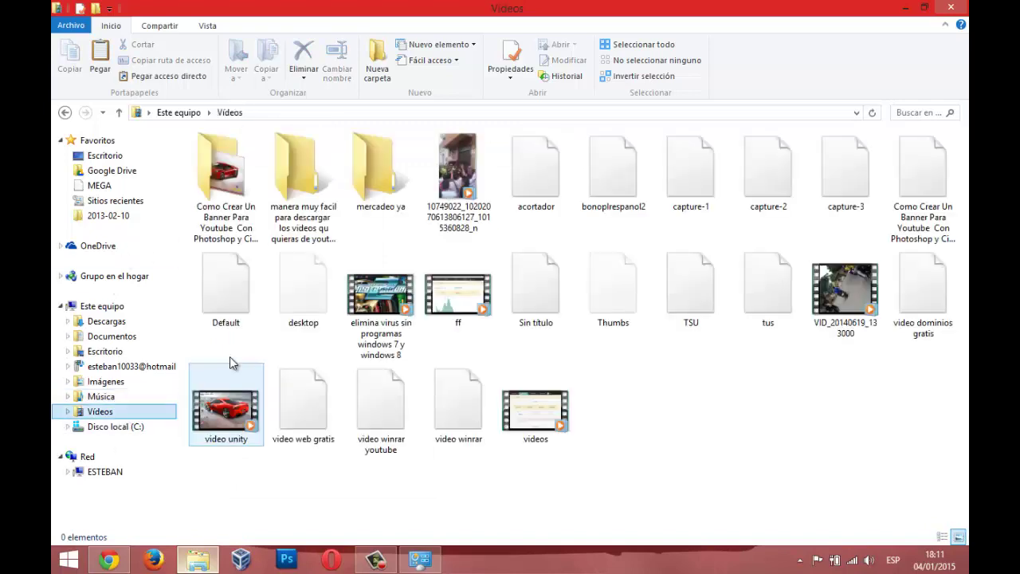
right_click(625, 288)
click(665, 243)
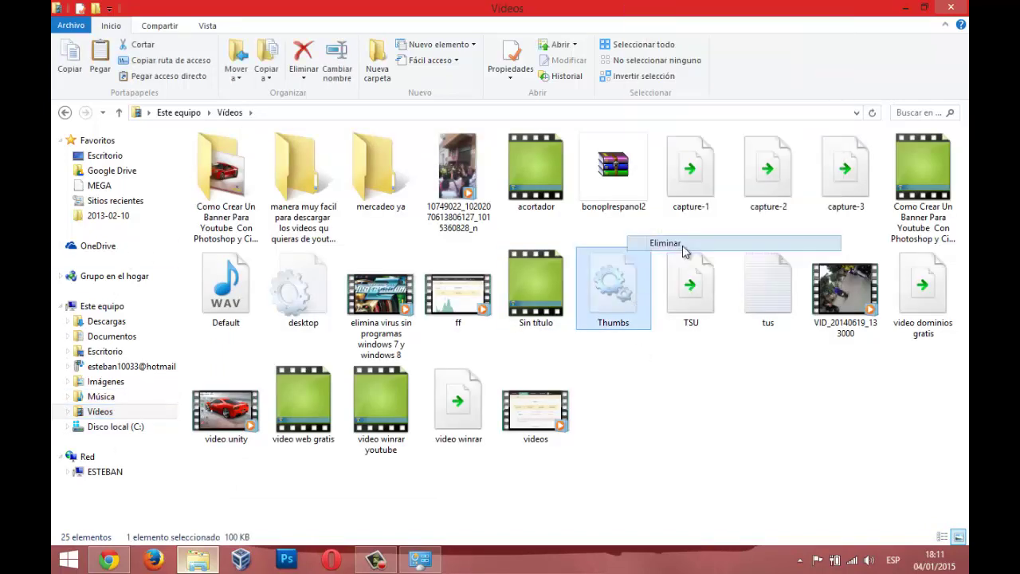
right_click(327, 270)
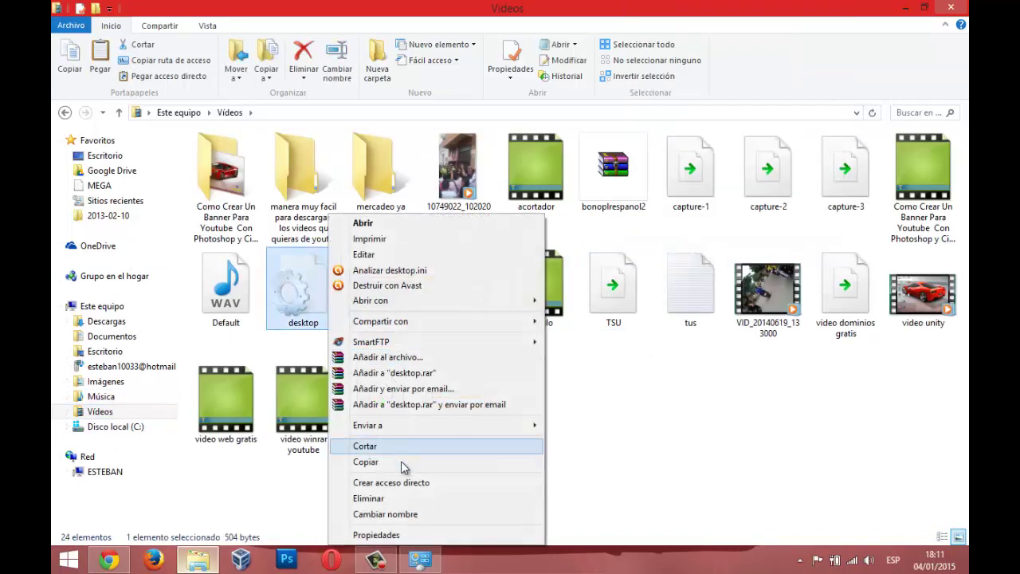
click(399, 498)
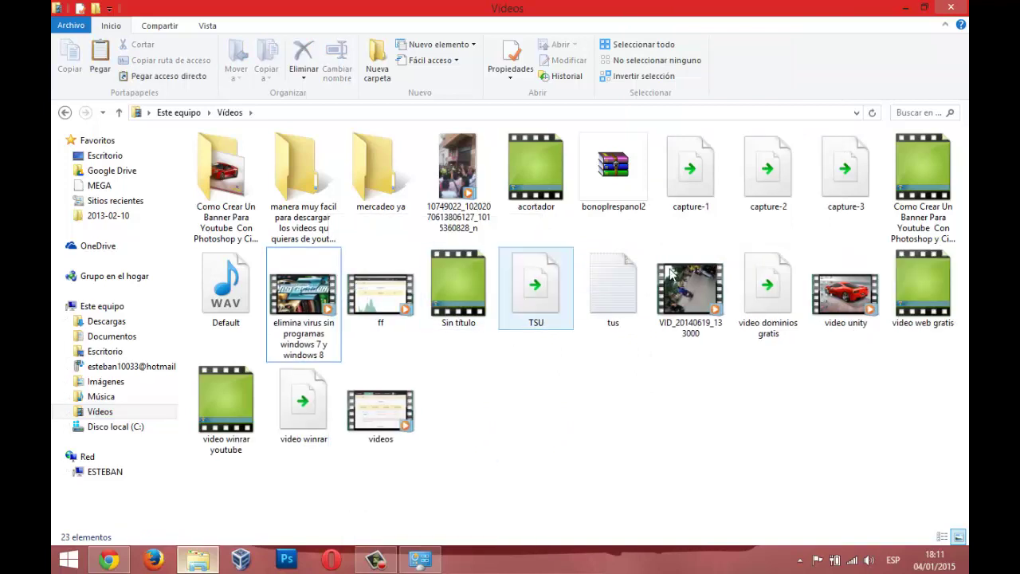
View the root of Disco local (C:), then look inside the "manera muy facil para descargar los videos" folder in Vídeos
click(96, 426)
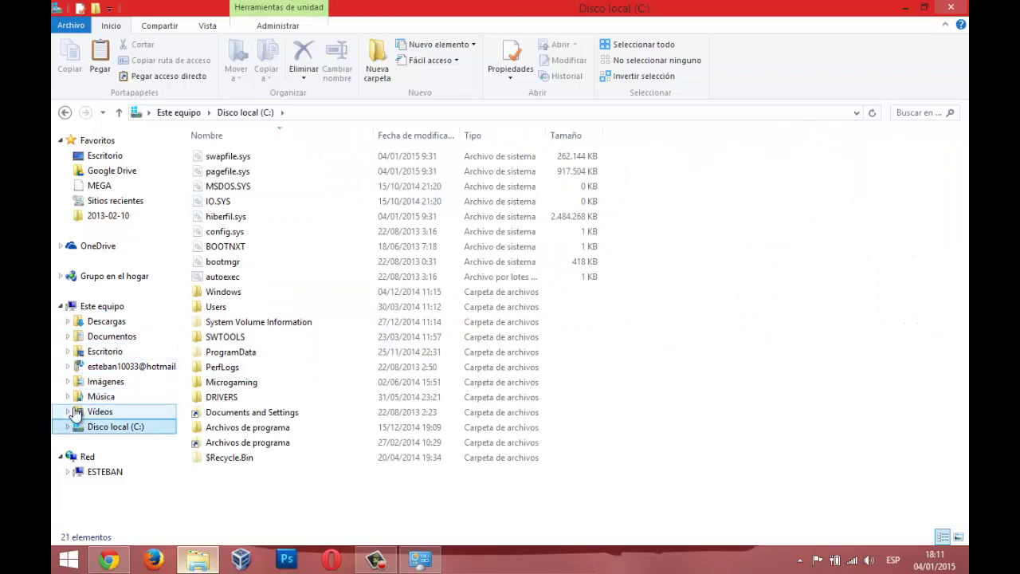
click(99, 411)
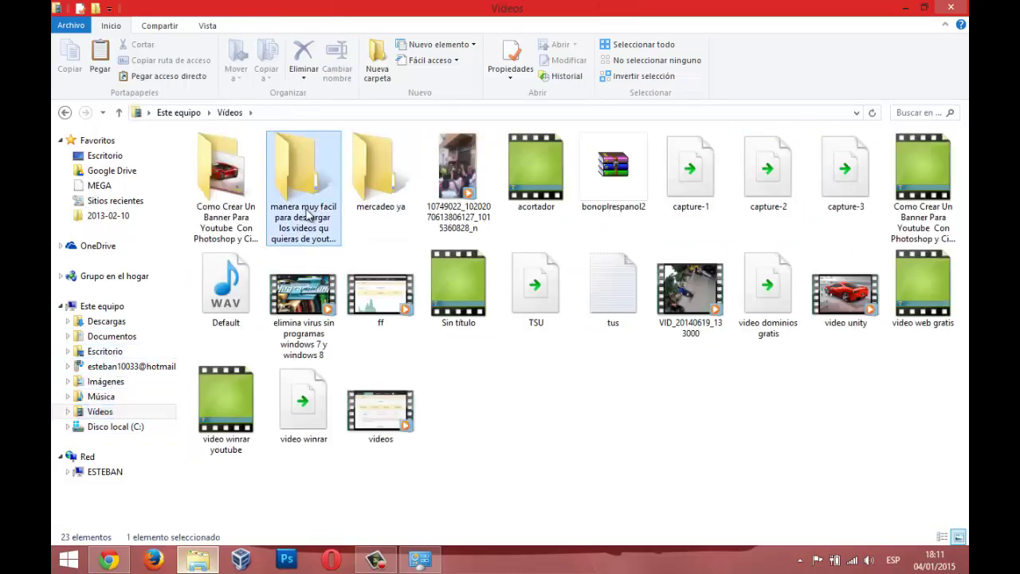
double_click(303, 215)
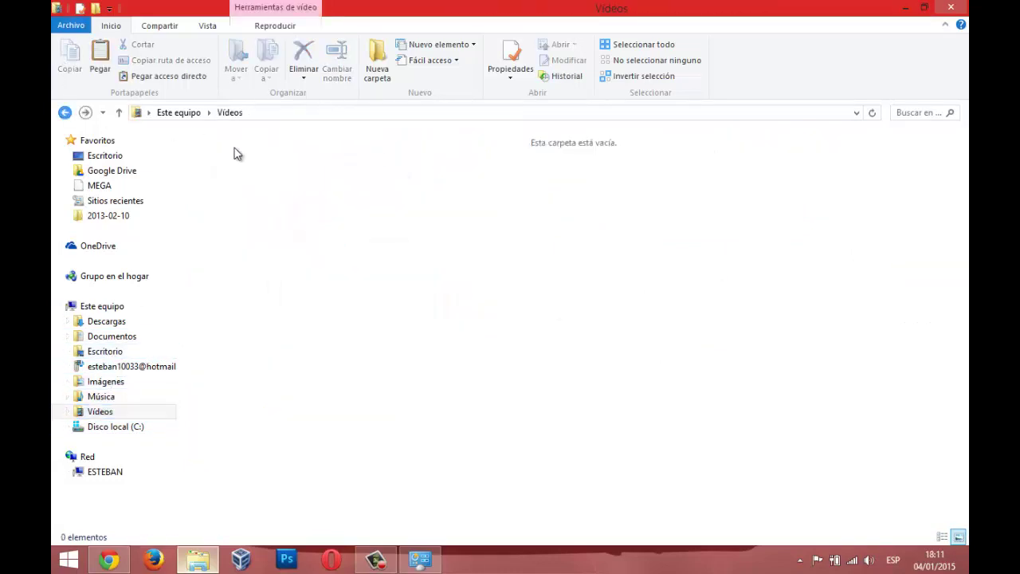
Delete the Thumbs file from the "Como Crear Un Banner Para Youtube" folder in Vídeos
double_click(230, 188)
right_click(284, 172)
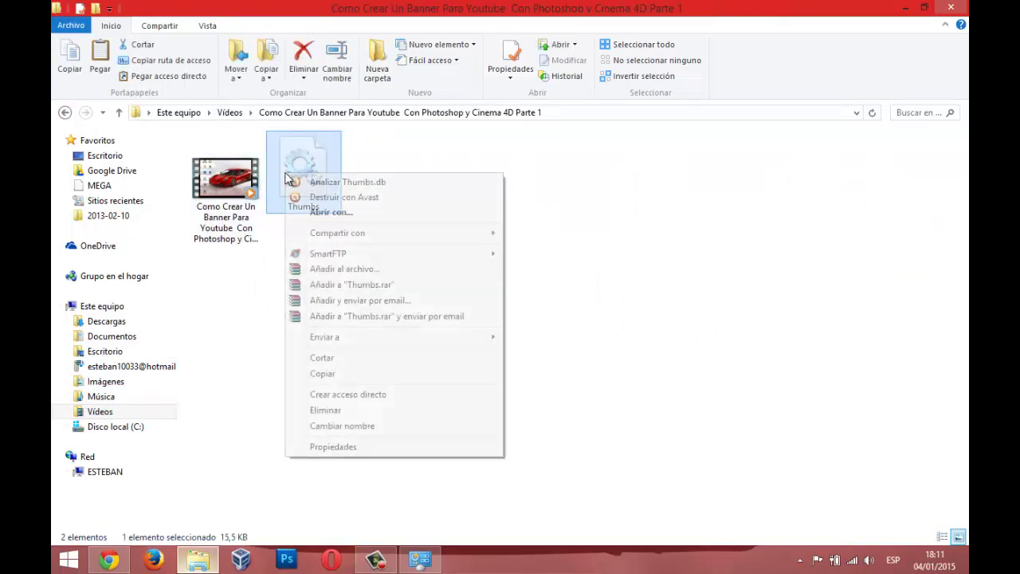
click(335, 409)
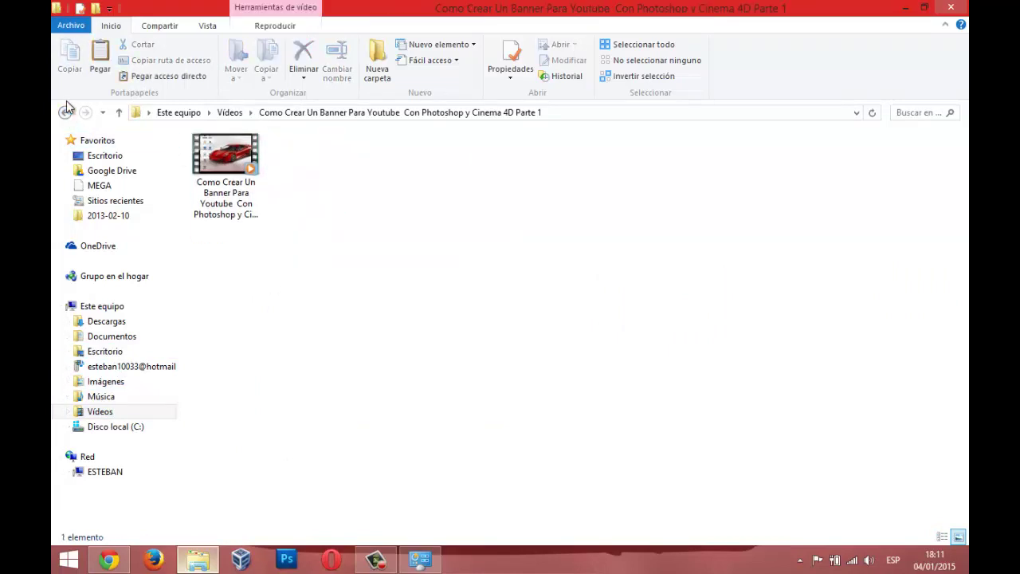
Look inside the mercadeo ya folder, then recheck Disco local (C:), Música and Vídeos for remaining system files
click(64, 111)
click(410, 151)
double_click(410, 151)
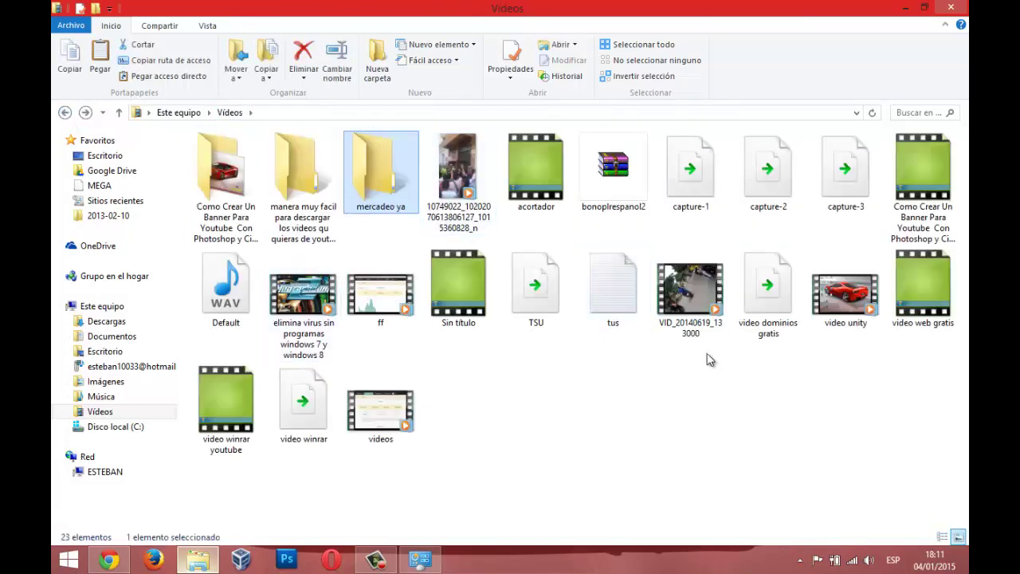
click(65, 112)
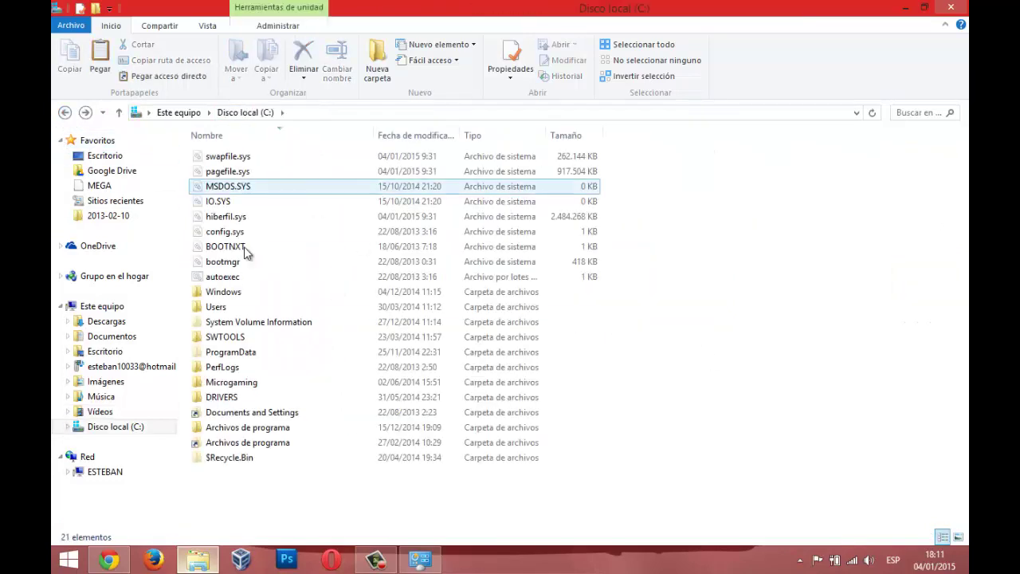
click(116, 397)
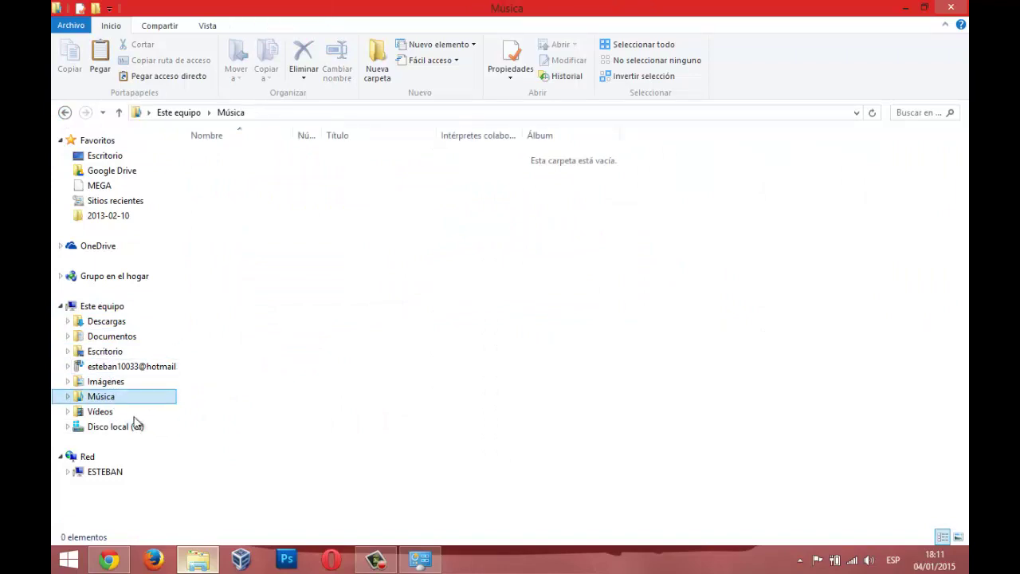
click(145, 411)
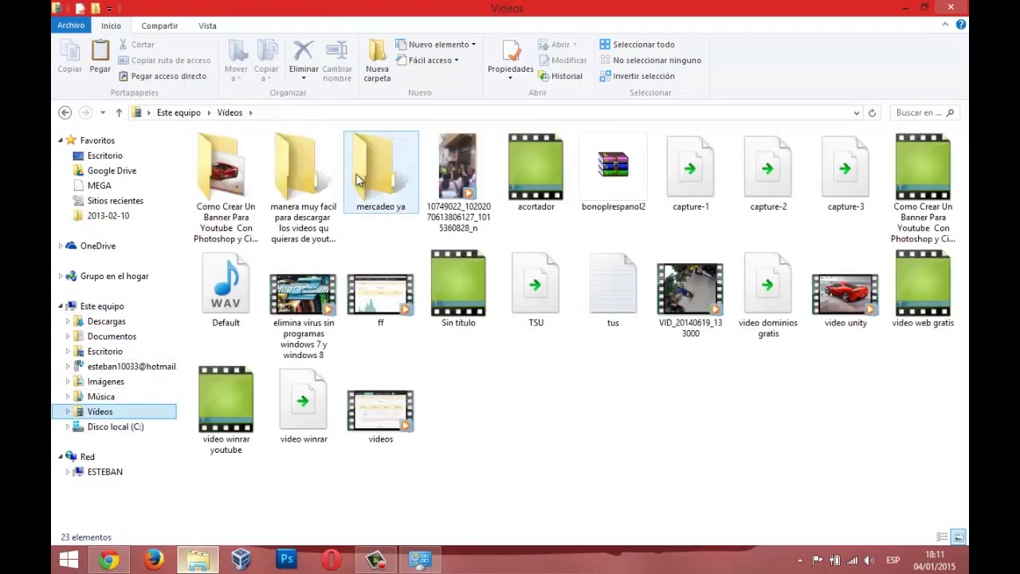
Delete the desktop file from the Álbum de cámara folder in Imágenes and open the Capturas de pantalla folder
click(111, 381)
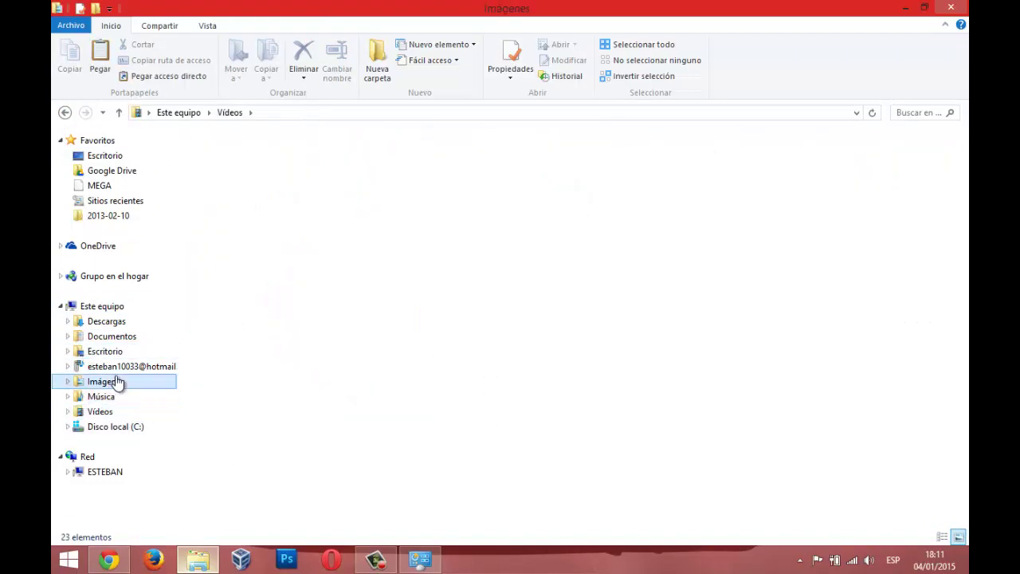
double_click(306, 186)
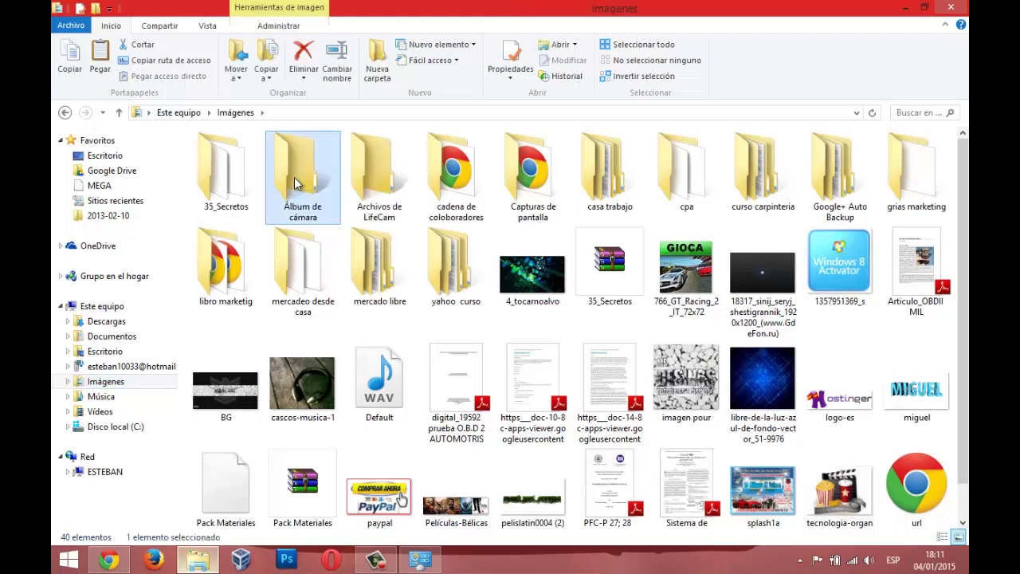
right_click(186, 156)
click(221, 153)
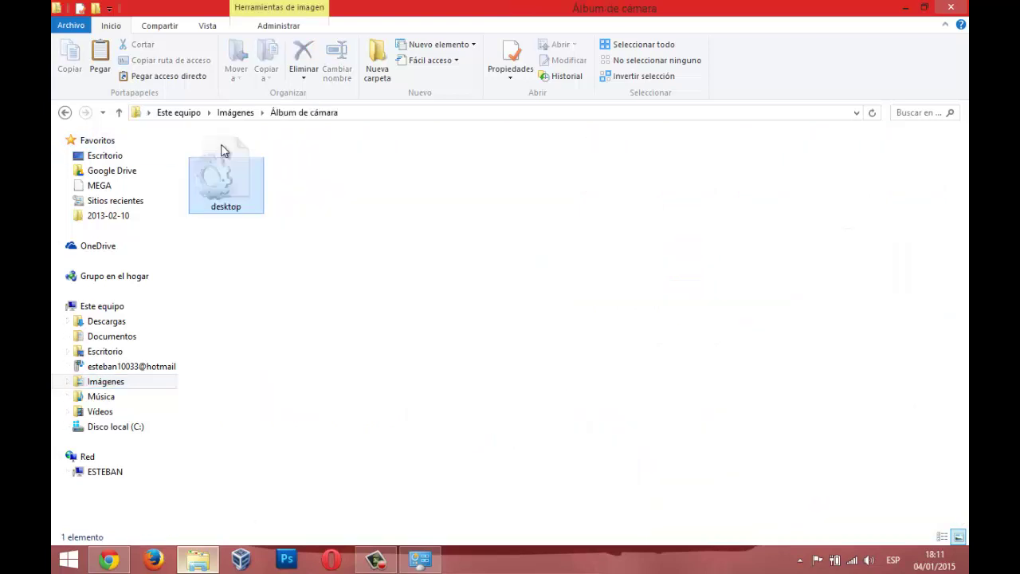
right_click(222, 146)
click(271, 429)
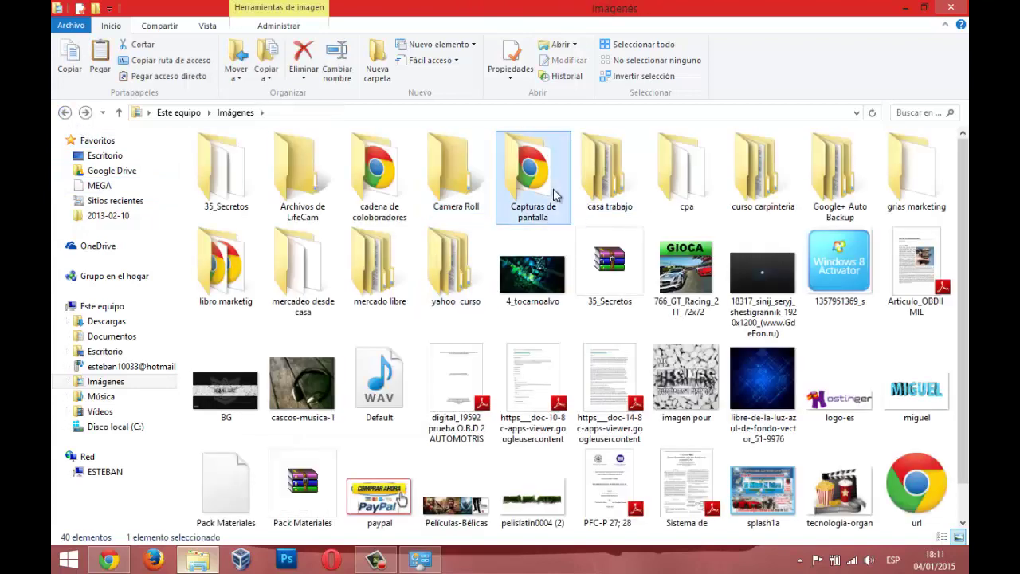
double_click(528, 167)
right_click(222, 175)
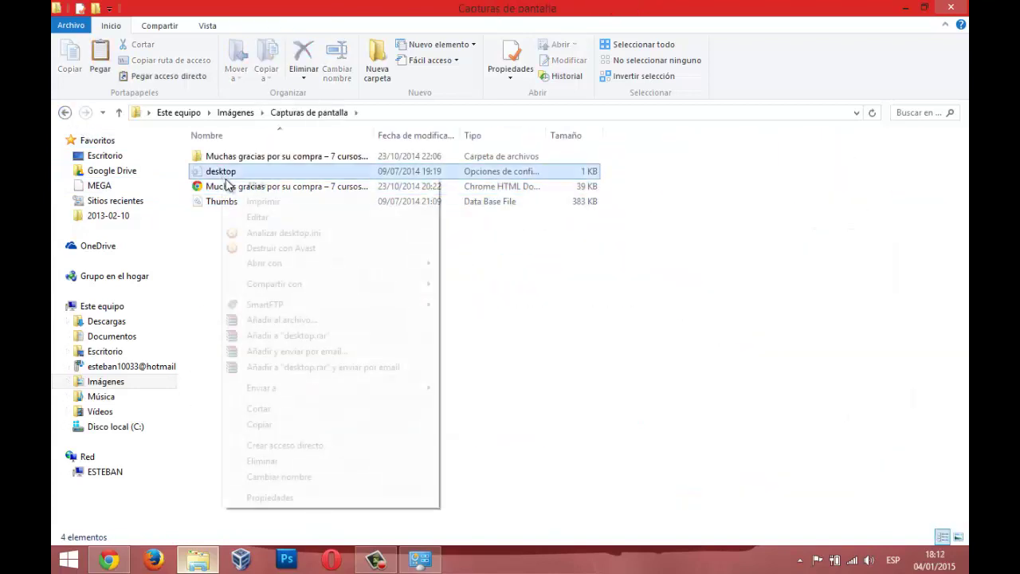
click(291, 445)
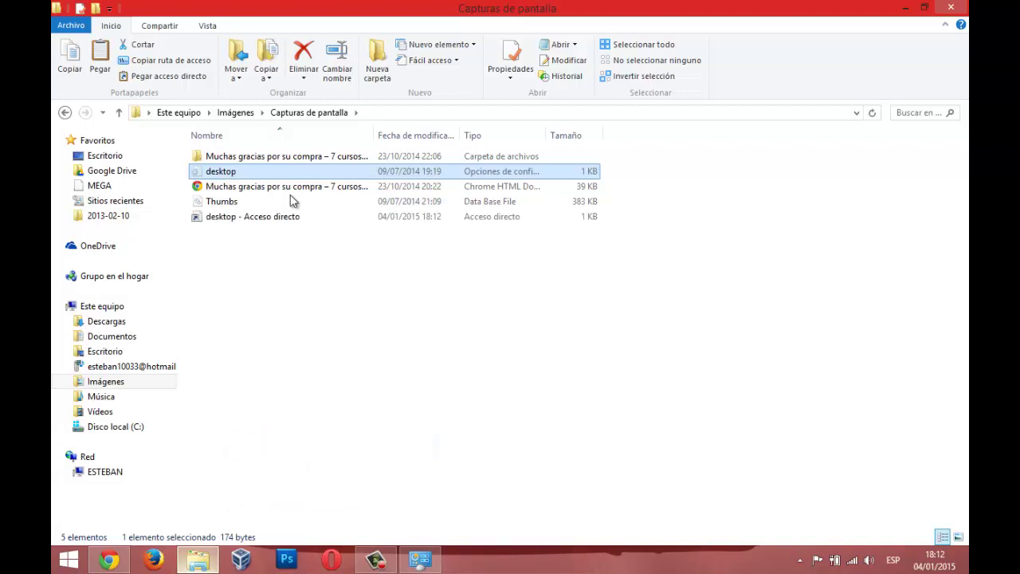
right_click(291, 217)
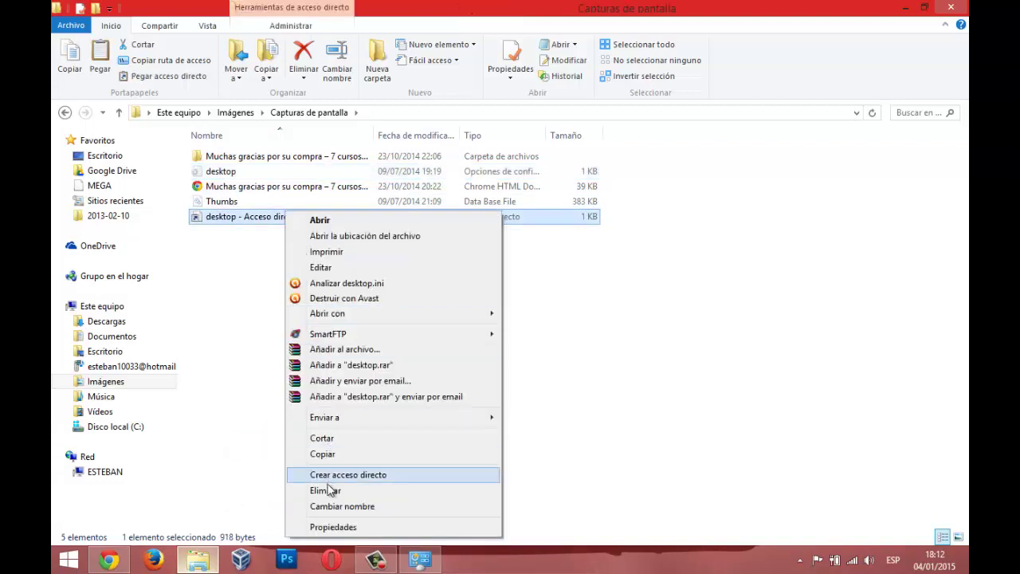
click(330, 490)
Delete the desktop configuration file from the Capturas de pantalla folder
right_click(240, 172)
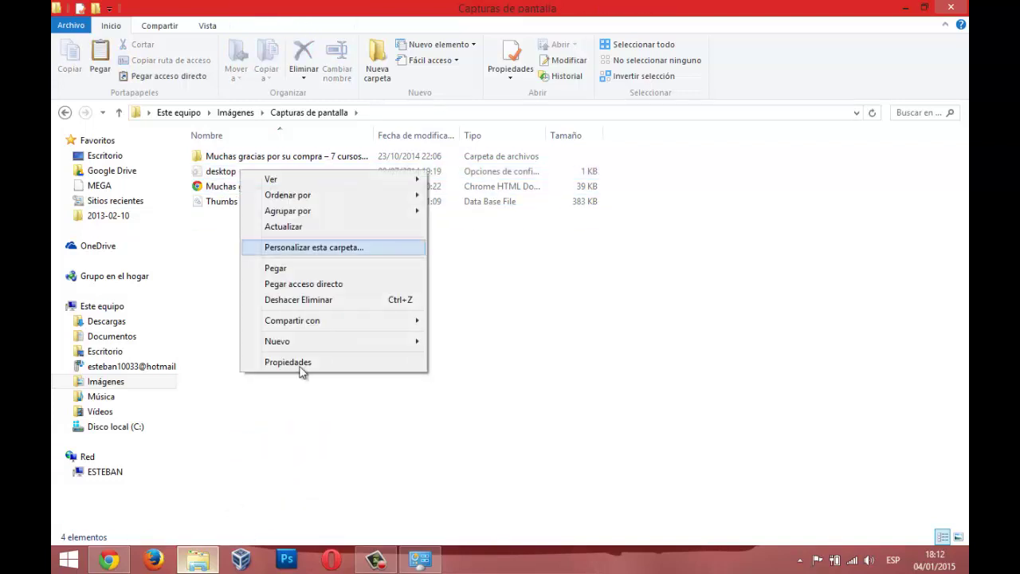
right_click(204, 174)
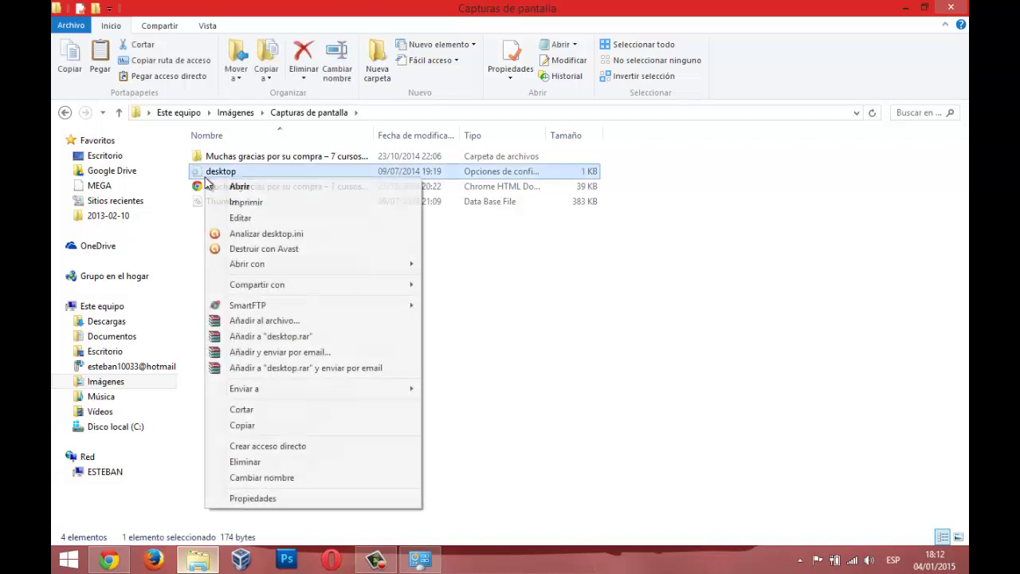
click(328, 461)
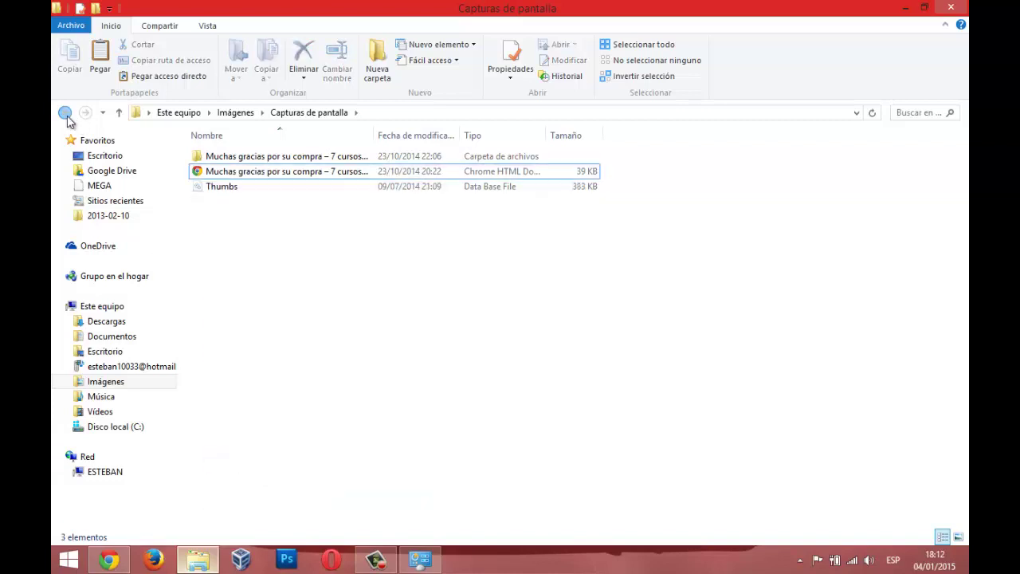
Return to Imágenes and look inside the yahoo curso folder
click(65, 112)
double_click(470, 263)
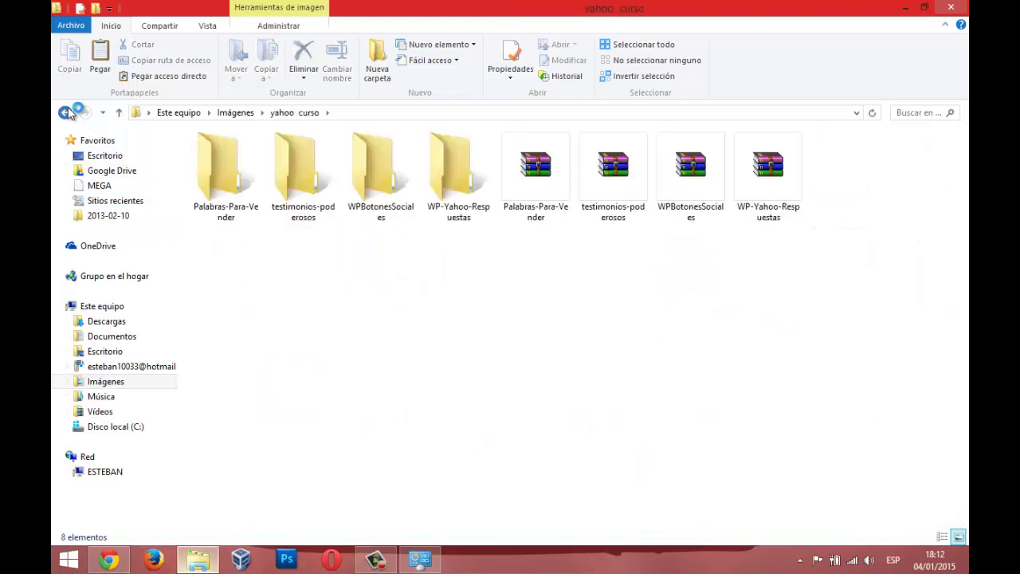
Delete the Thumbs file from the cpa folder in Imágenes and return to Imágenes
click(65, 113)
double_click(624, 177)
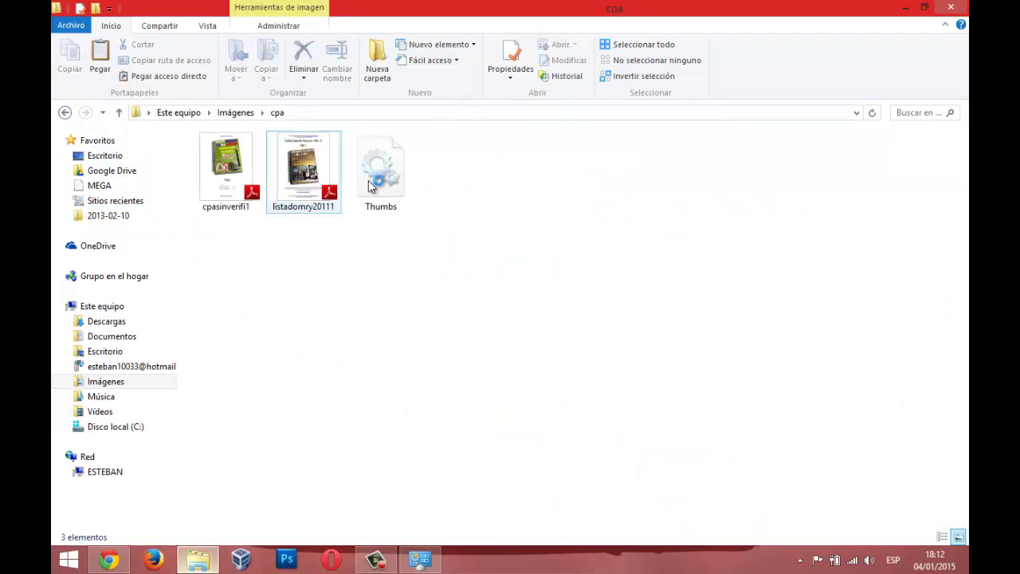
right_click(379, 179)
click(447, 413)
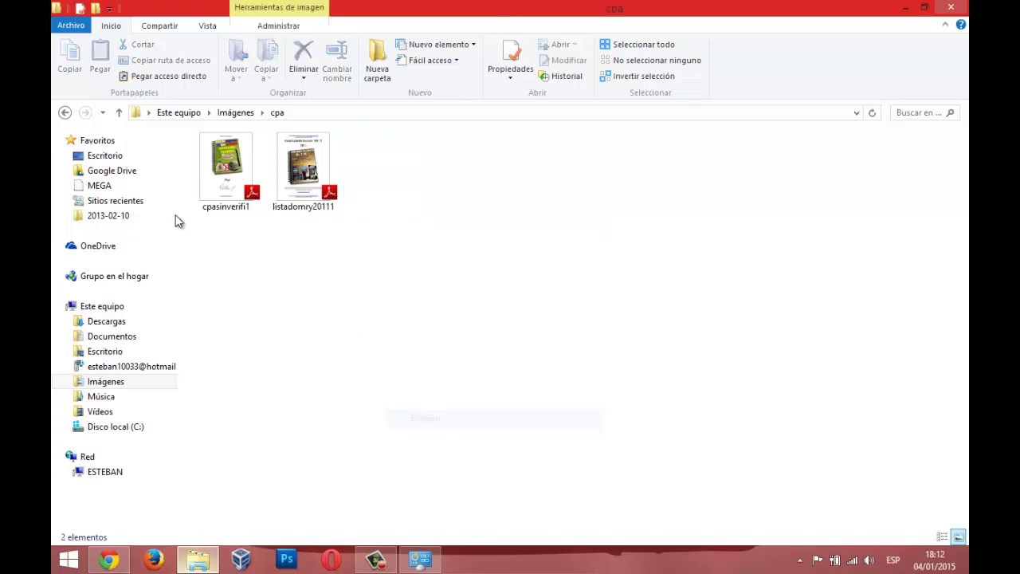
click(65, 112)
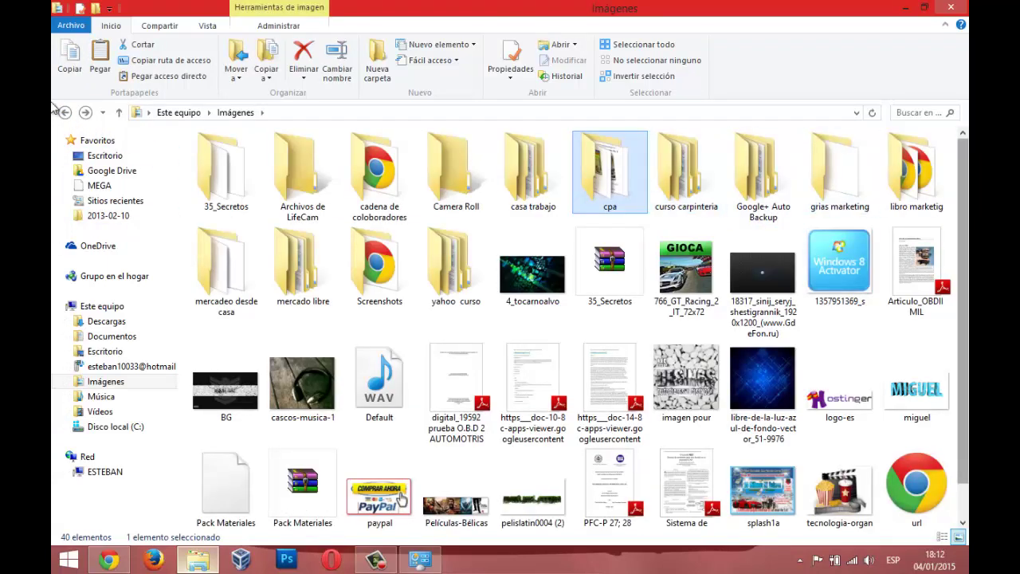
Check the 2013-02-10, Sitios recientes, MEGA and Google Drive favorites for leftover system files
click(97, 217)
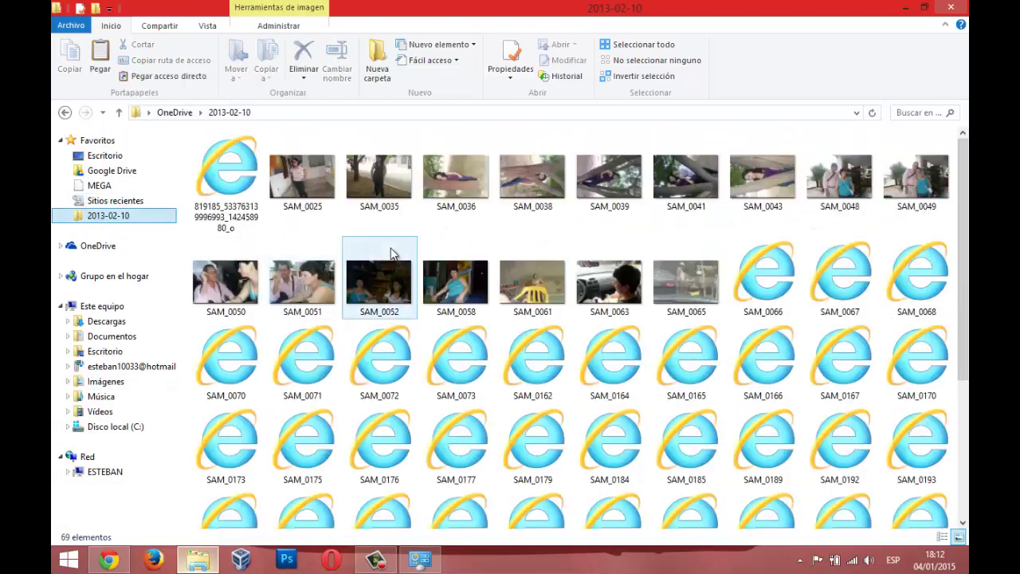
click(73, 200)
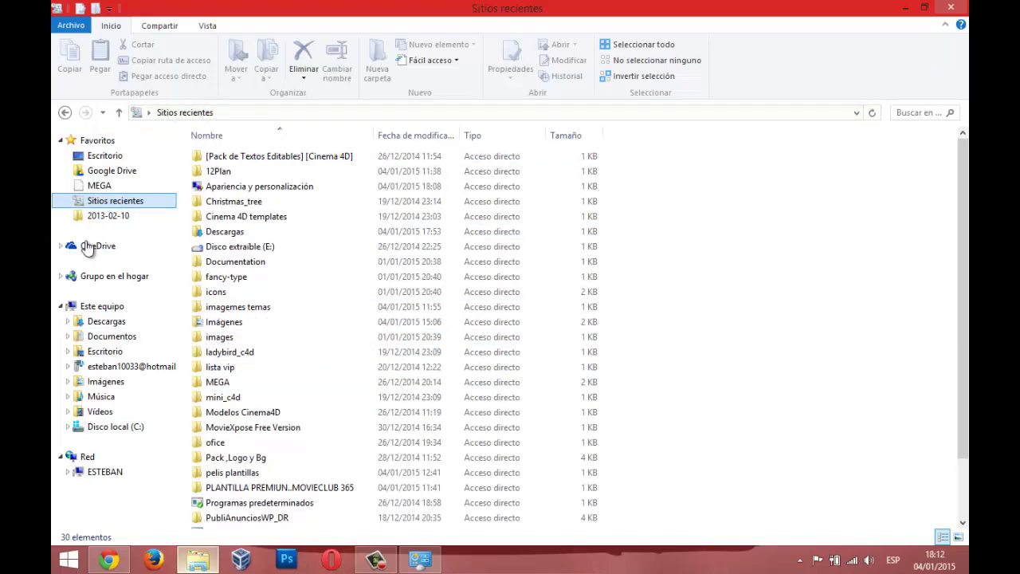
click(112, 185)
click(121, 170)
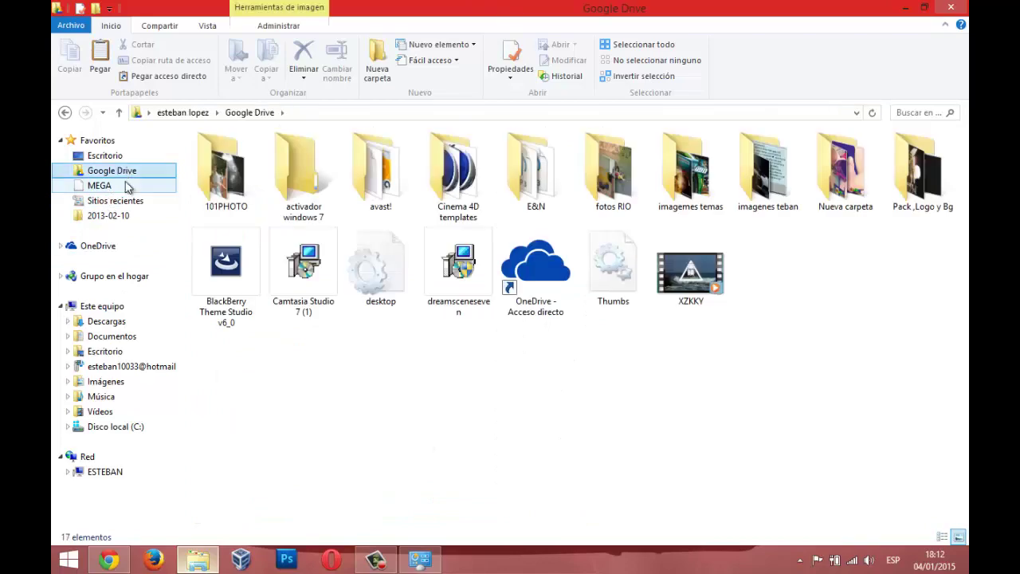
click(126, 185)
click(121, 170)
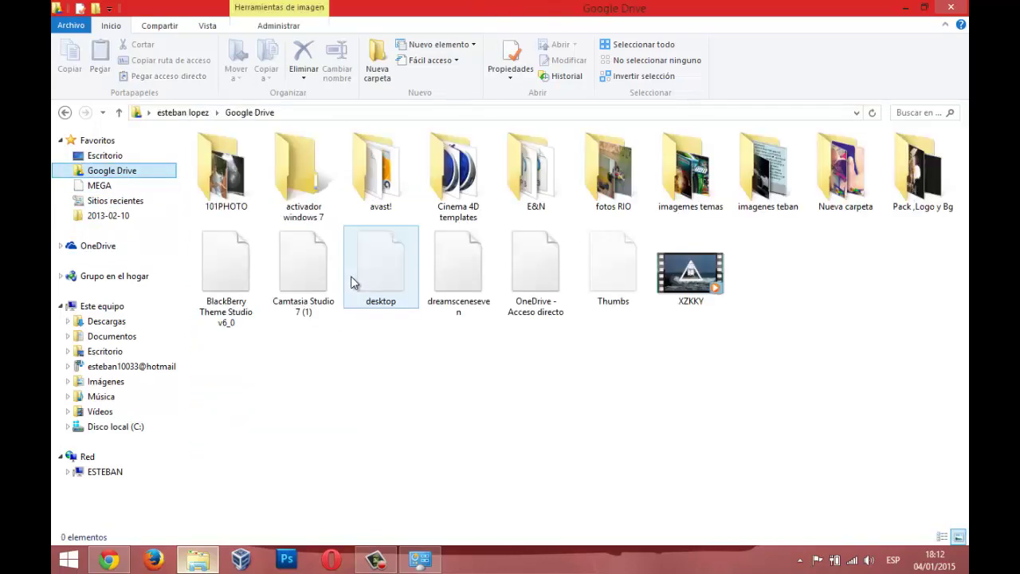
Delete the desktop and Thumbs files from the Google Drive folder
right_click(405, 263)
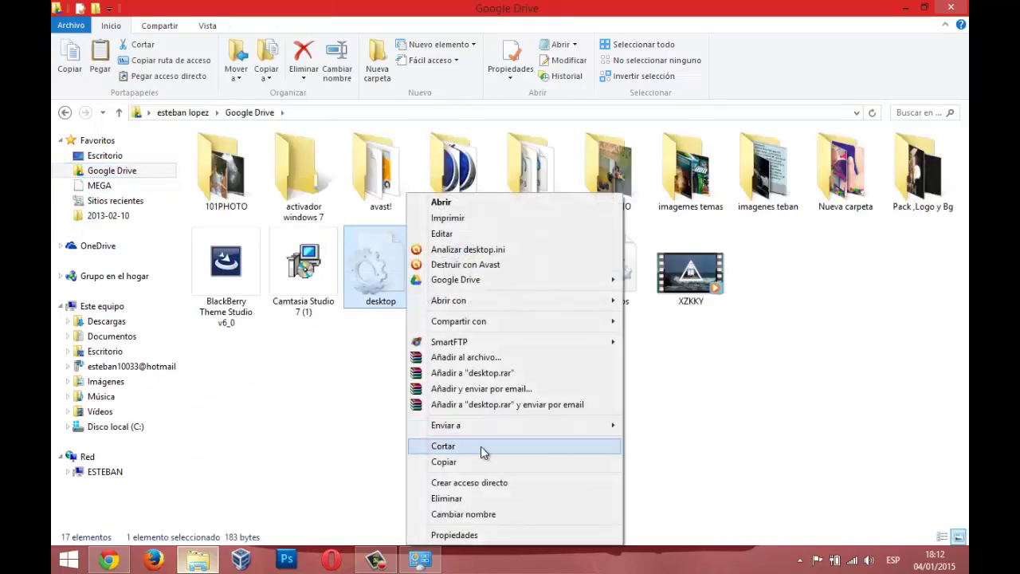
click(475, 497)
click(542, 267)
right_click(543, 270)
click(581, 498)
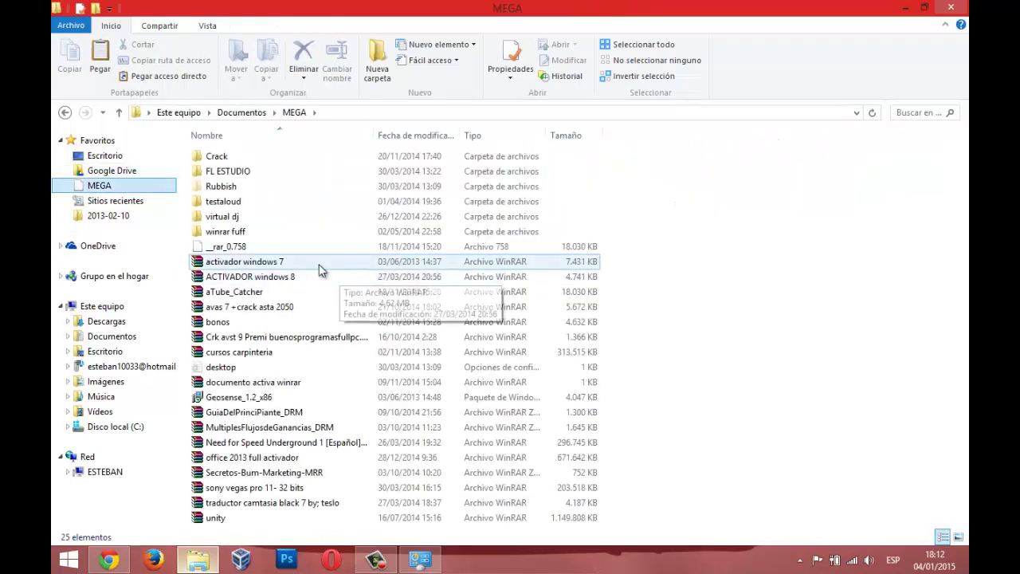
right_click(278, 369)
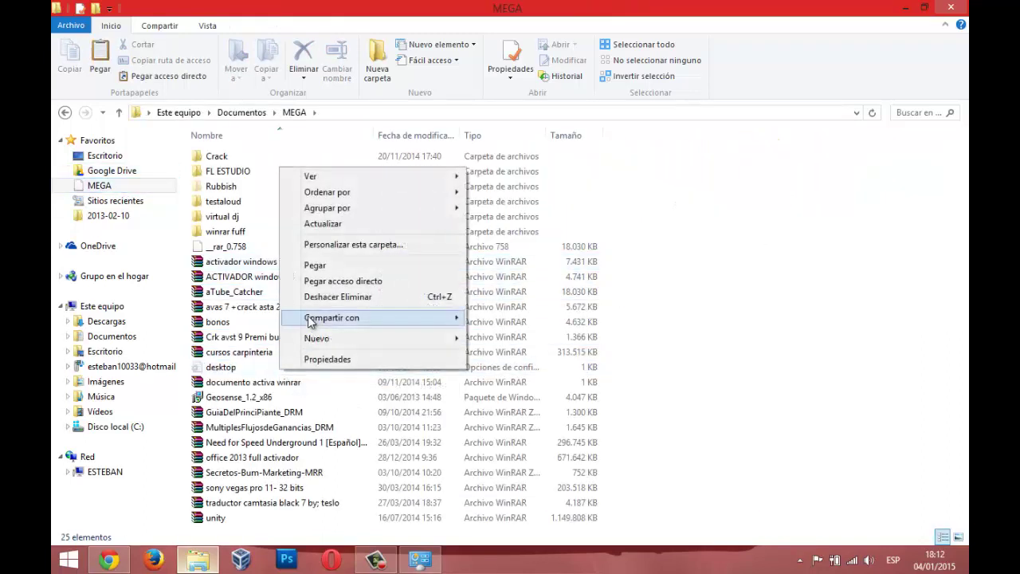
click(242, 368)
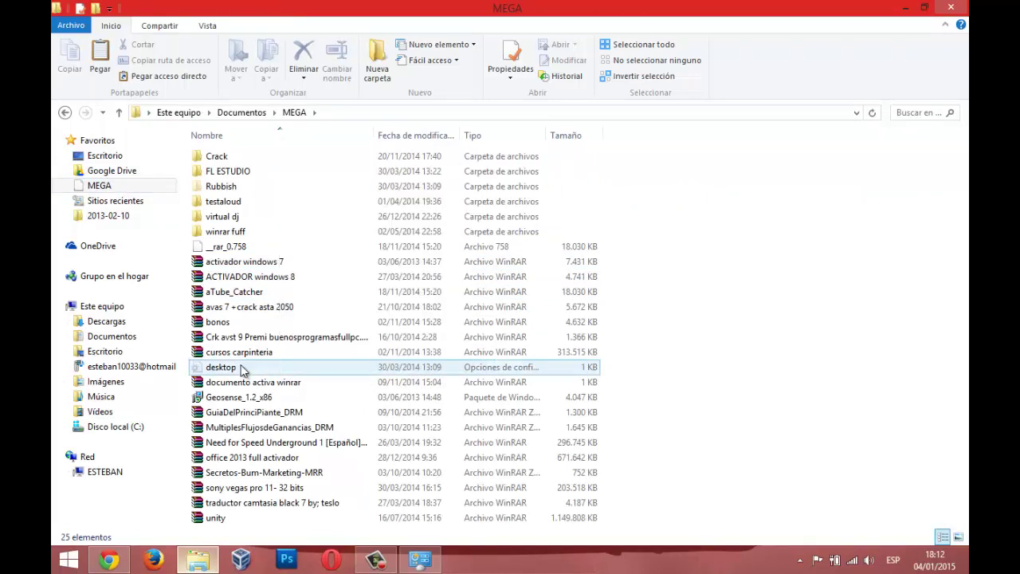
right_click(242, 370)
click(235, 373)
right_click(235, 370)
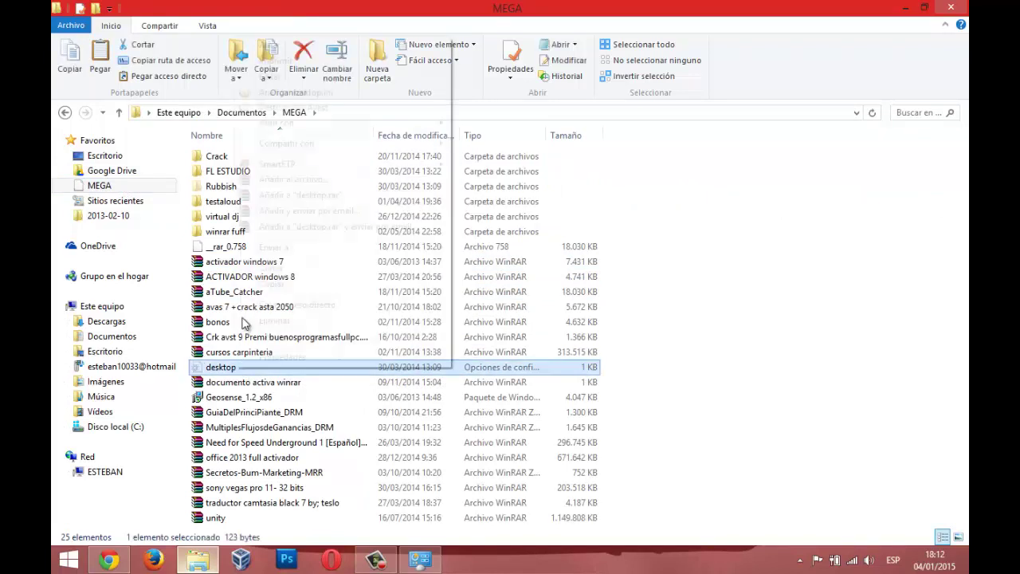
click(301, 309)
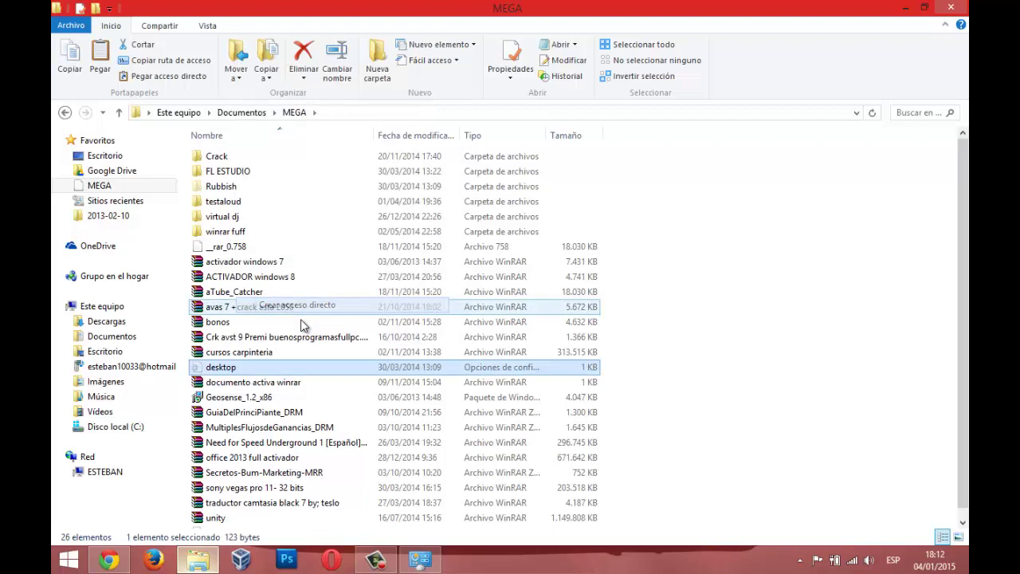
right_click(241, 365)
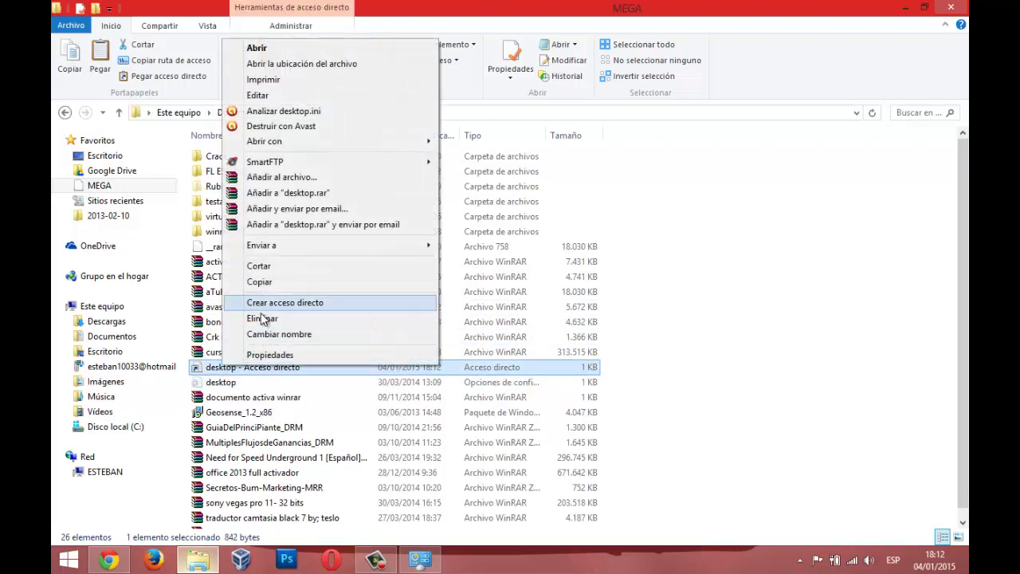
click(262, 318)
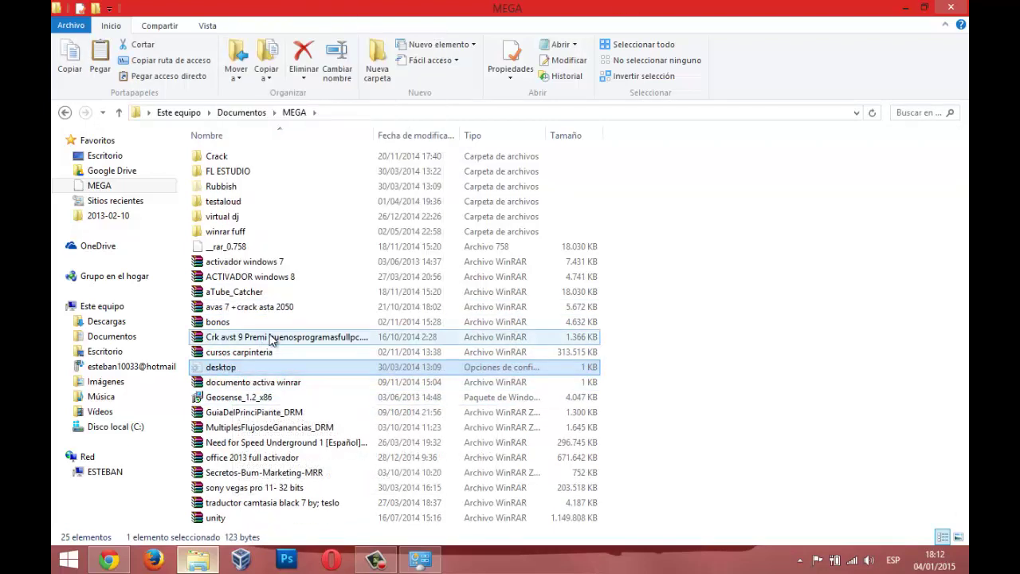
Delete the desktop configuration file from the MEGA folder
right_click(237, 370)
click(277, 327)
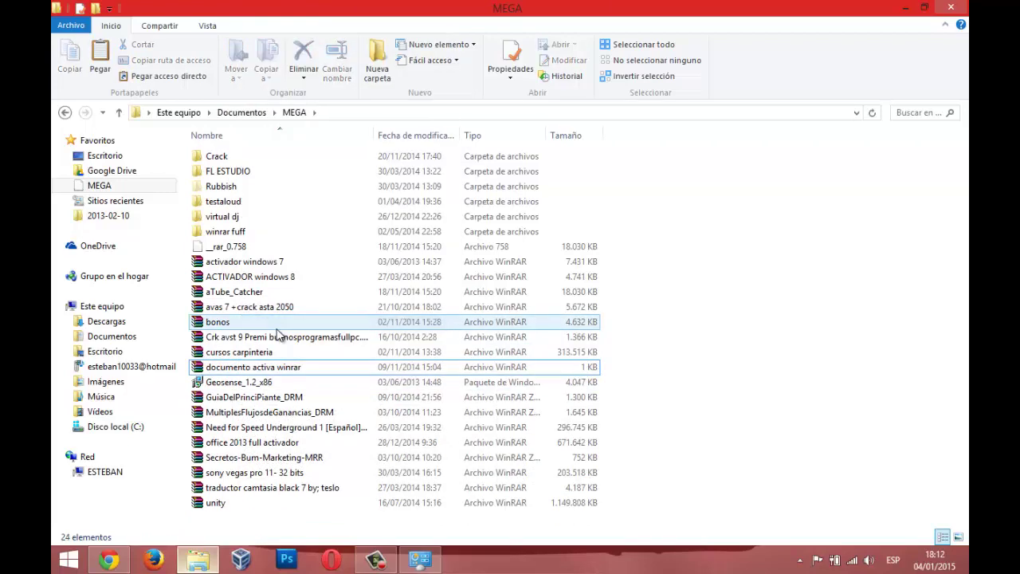
Recheck Google Drive and Escritorio for remaining system files and close the file window
click(106, 173)
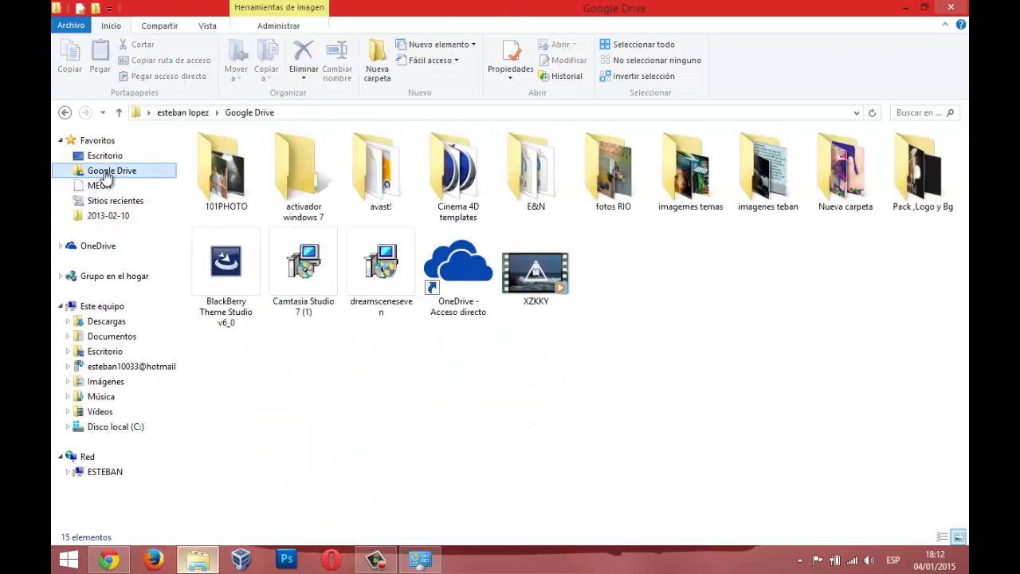
click(109, 158)
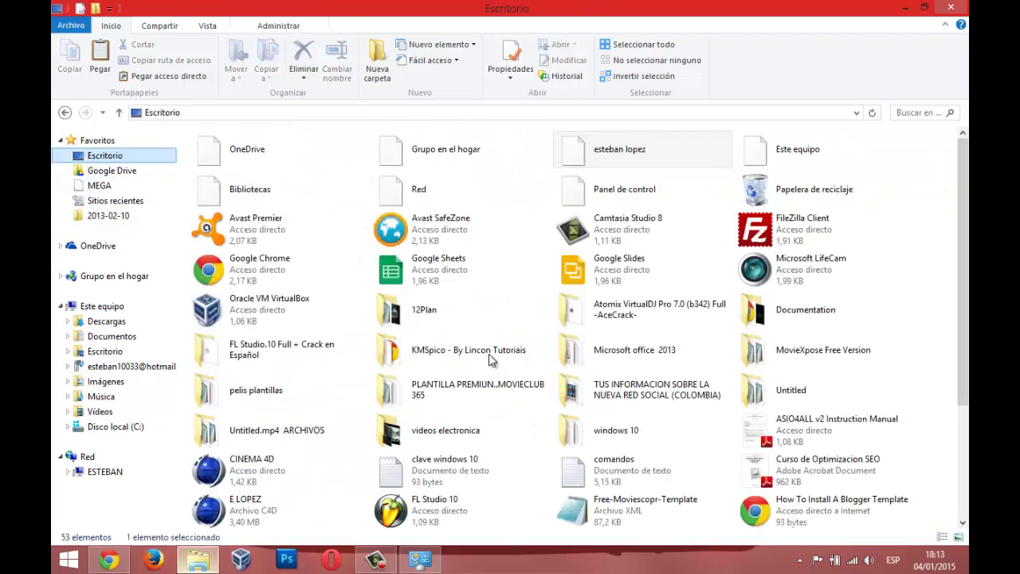
click(950, 8)
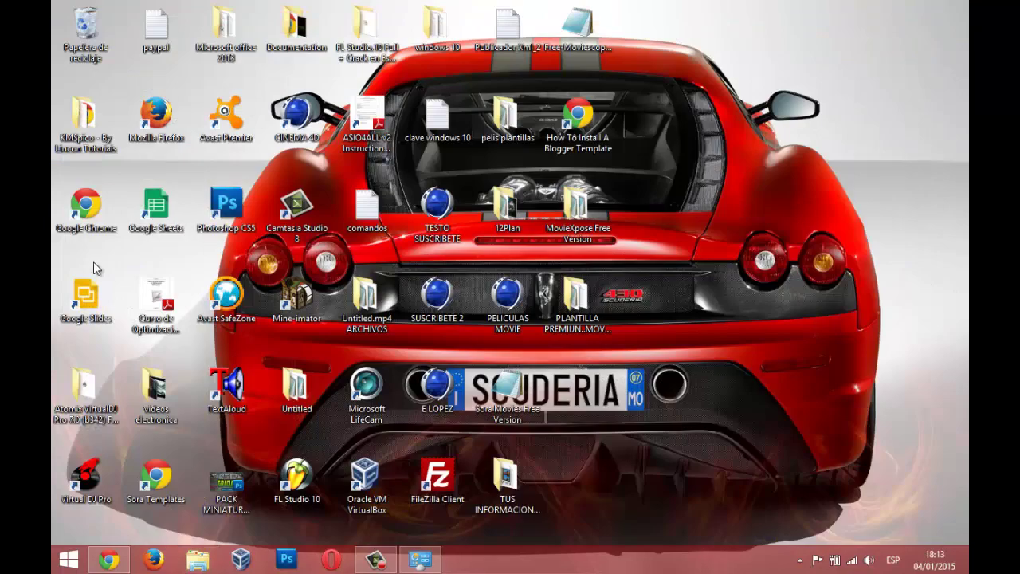
In Opciones de carpeta, stop showing hidden files, folders and drives, hide protected operating system files, and close Panel de control
click(420, 559)
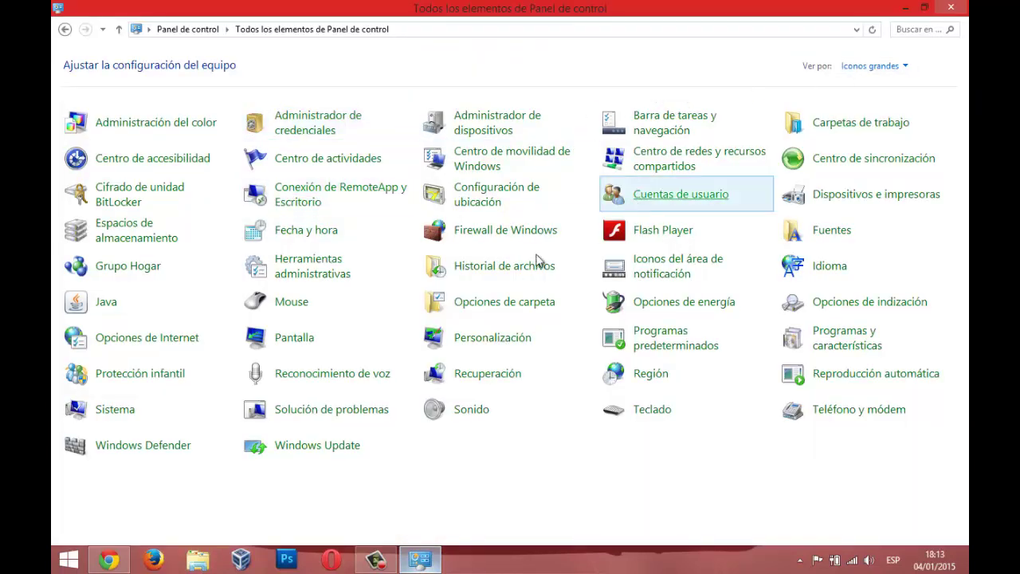
click(507, 302)
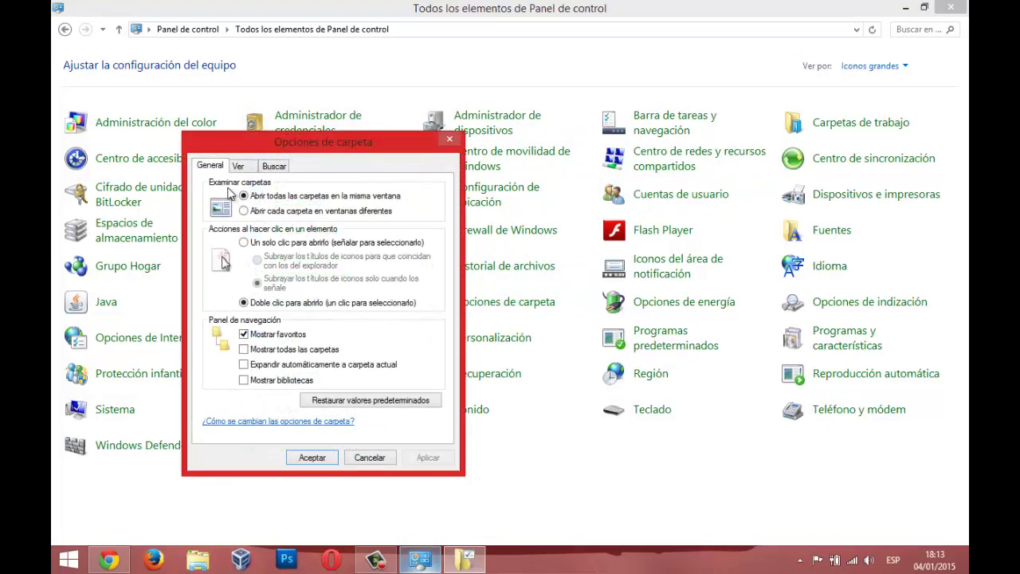
click(239, 166)
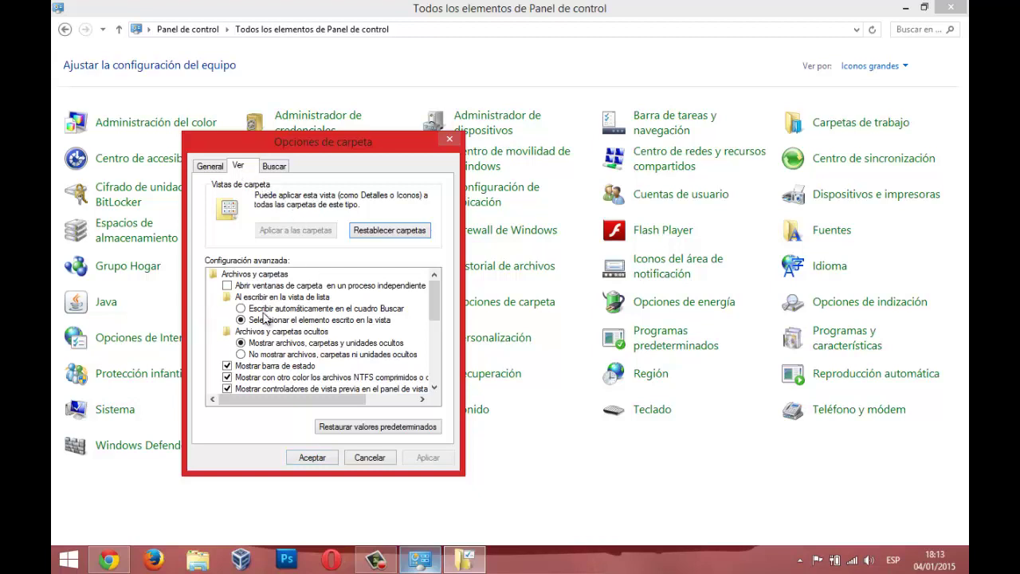
click(251, 357)
scroll(247, 359, down, 6)
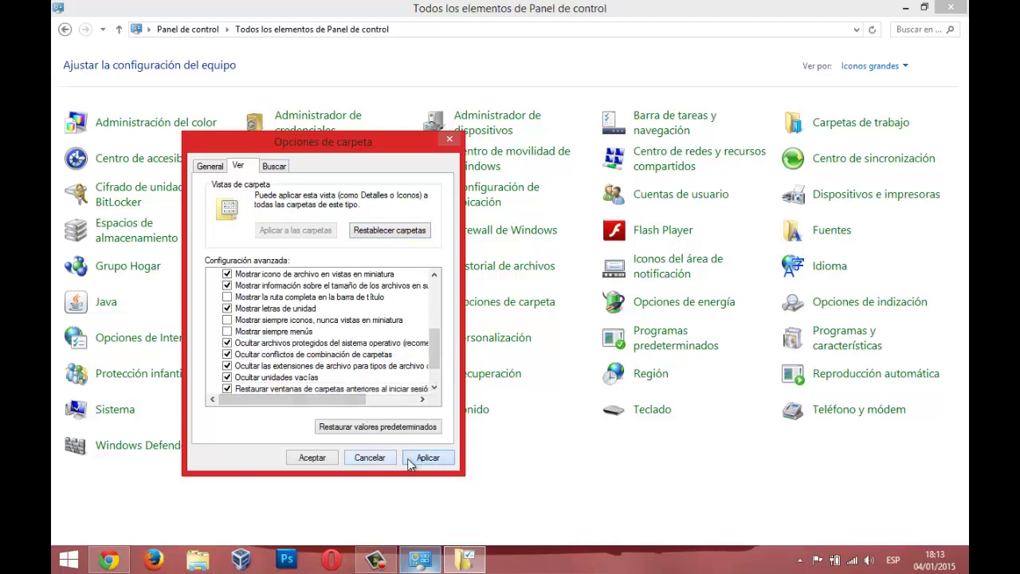
click(316, 457)
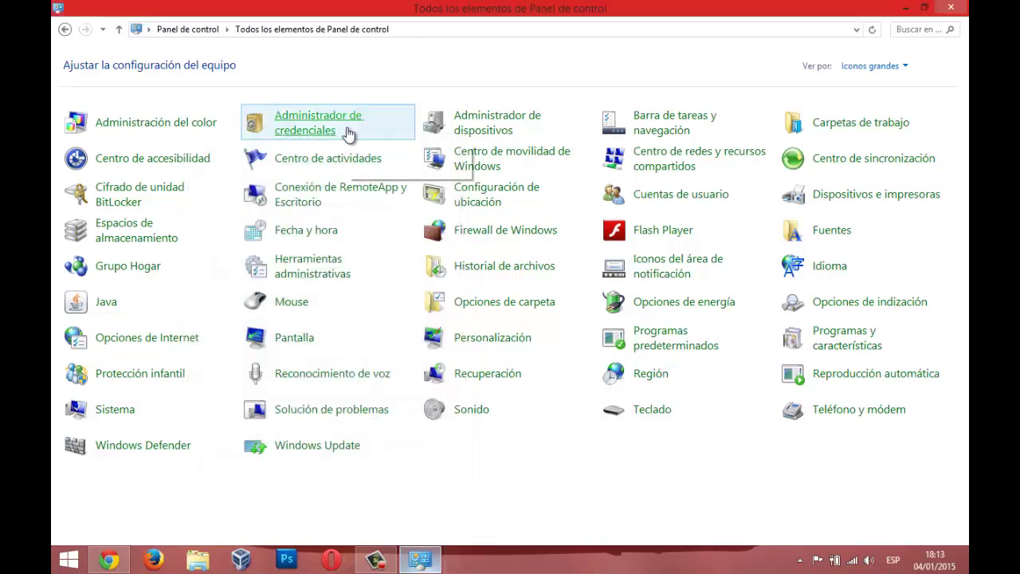
key(alt+F4)
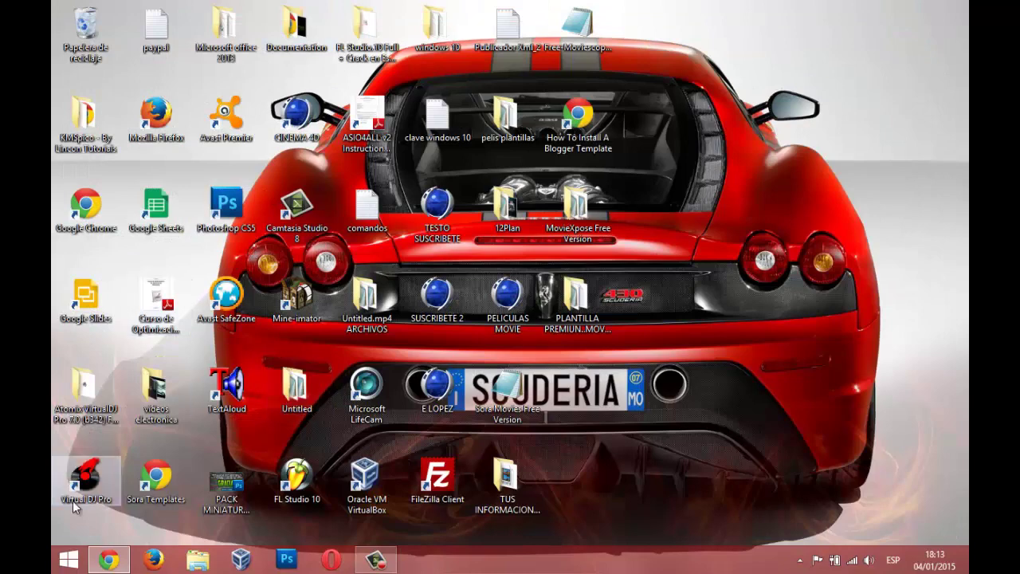
Open a new file window and check the contents of 2013-02-10 and Sitios recientes
key(super+e)
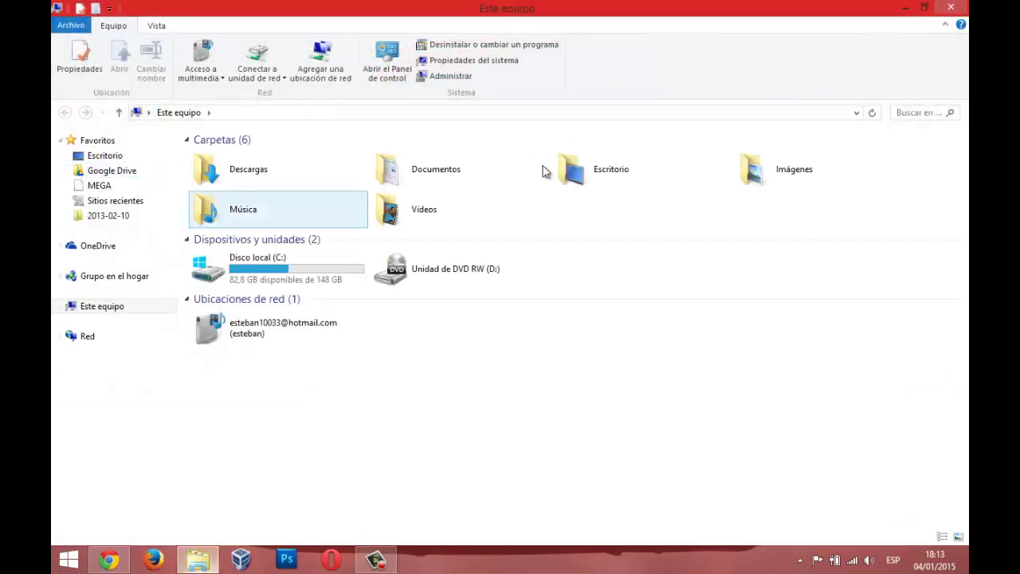
click(123, 216)
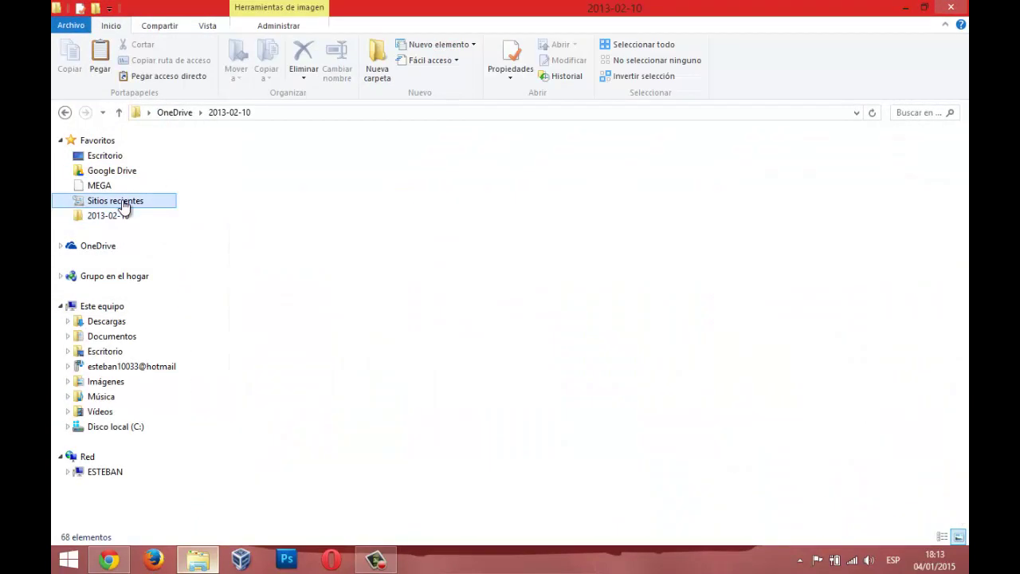
click(122, 203)
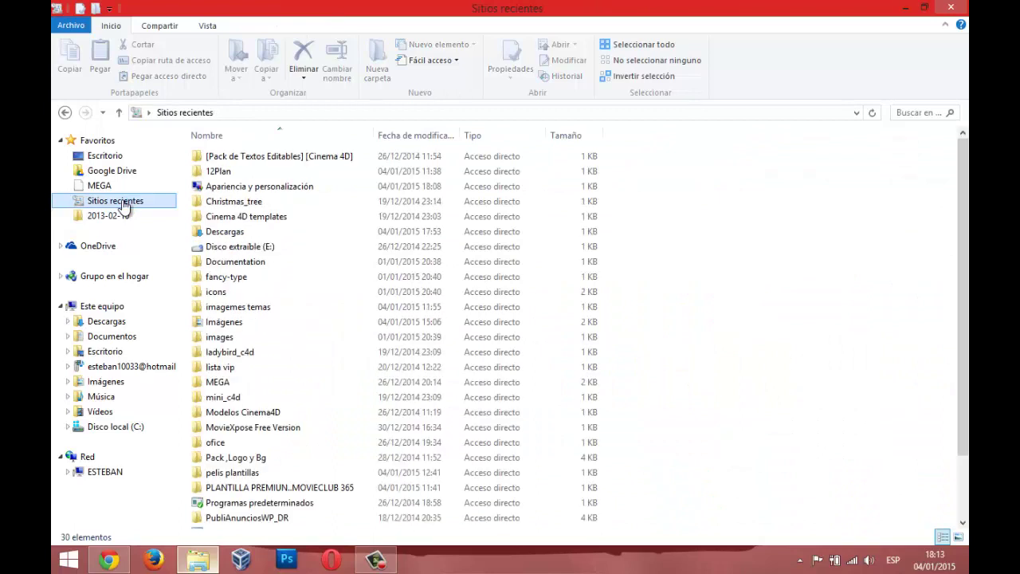
click(239, 216)
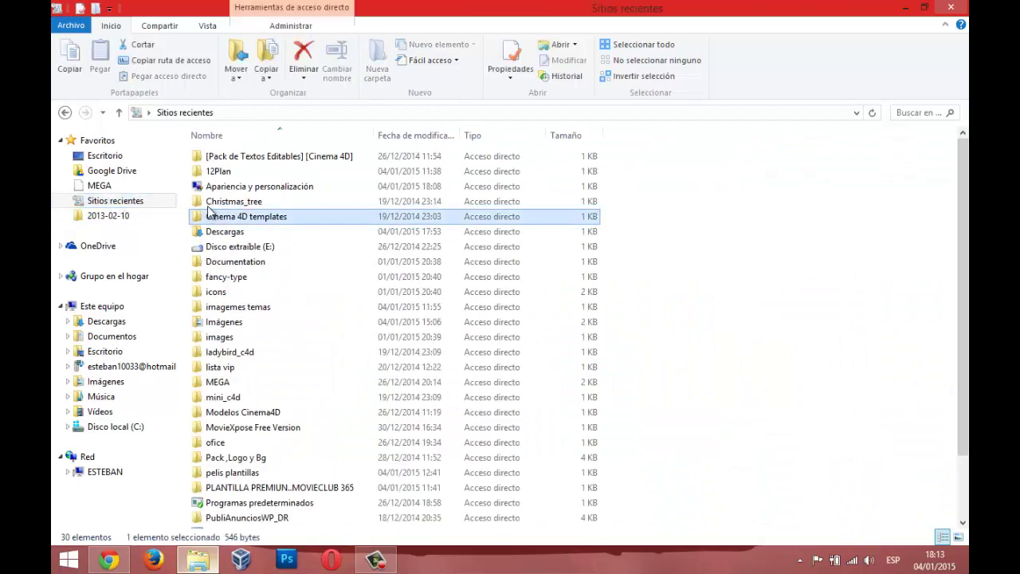
click(285, 292)
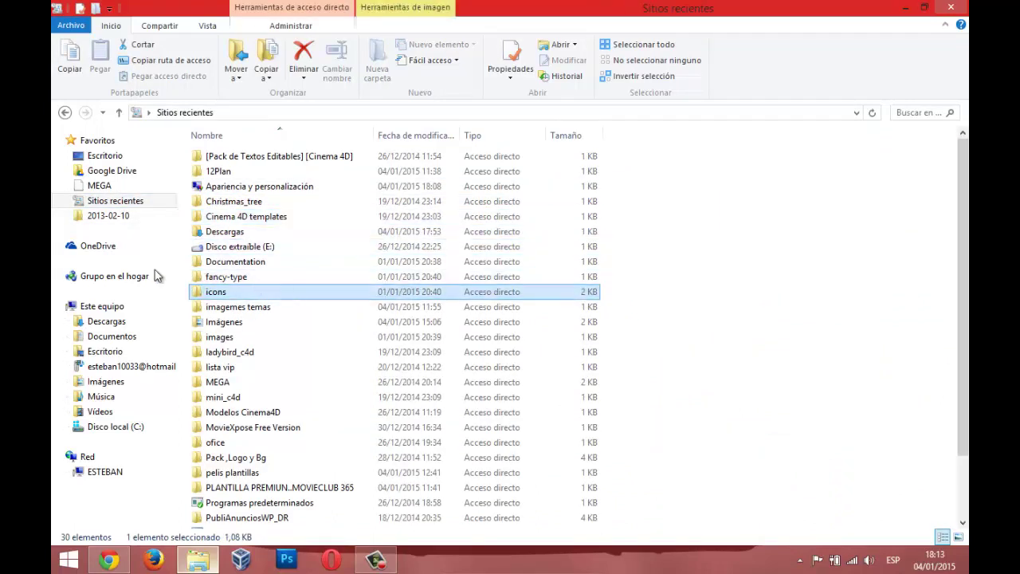
Check Este equipo, Descargas, Documentos, Escritorio, Imágenes and Vídeos for any system files still showing
click(102, 215)
click(102, 306)
click(107, 321)
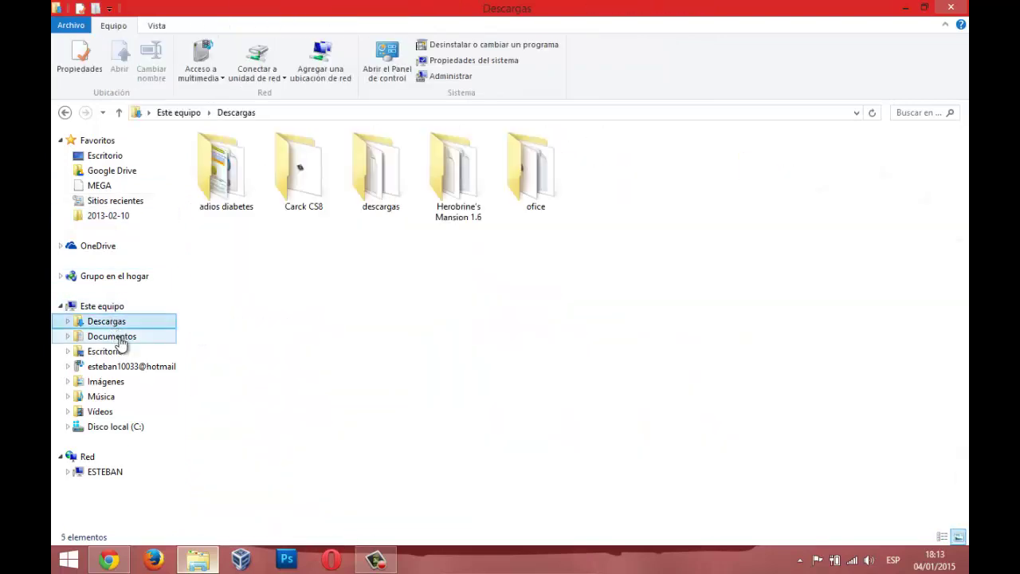
click(119, 336)
click(120, 351)
click(121, 382)
click(124, 411)
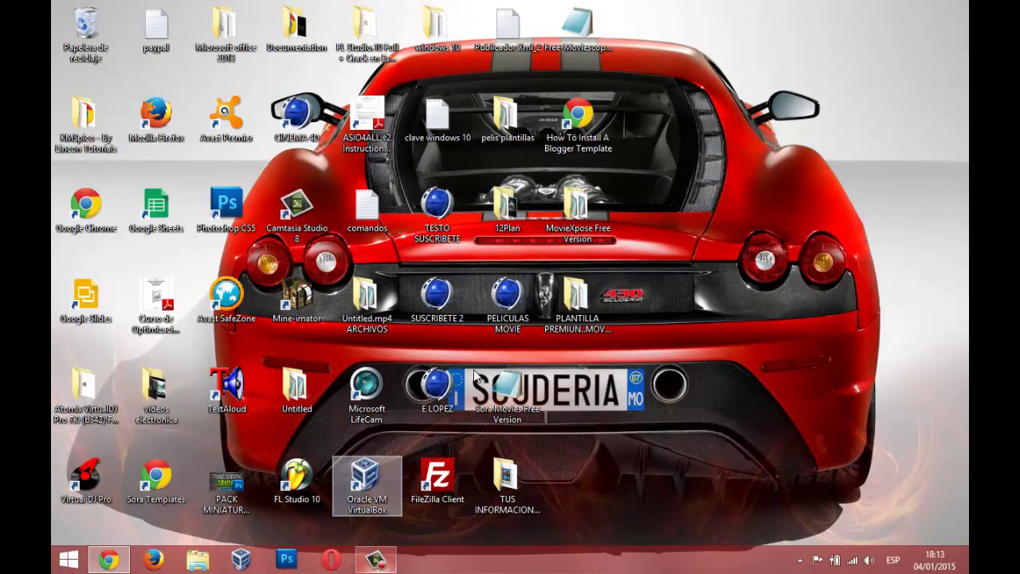
drag(820, 16, 392, 427)
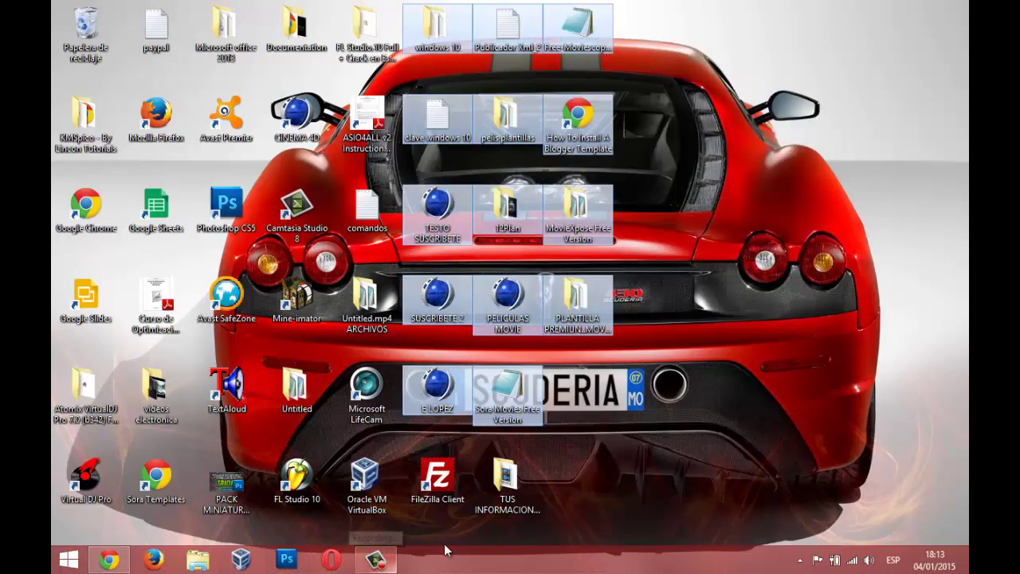
click(376, 560)
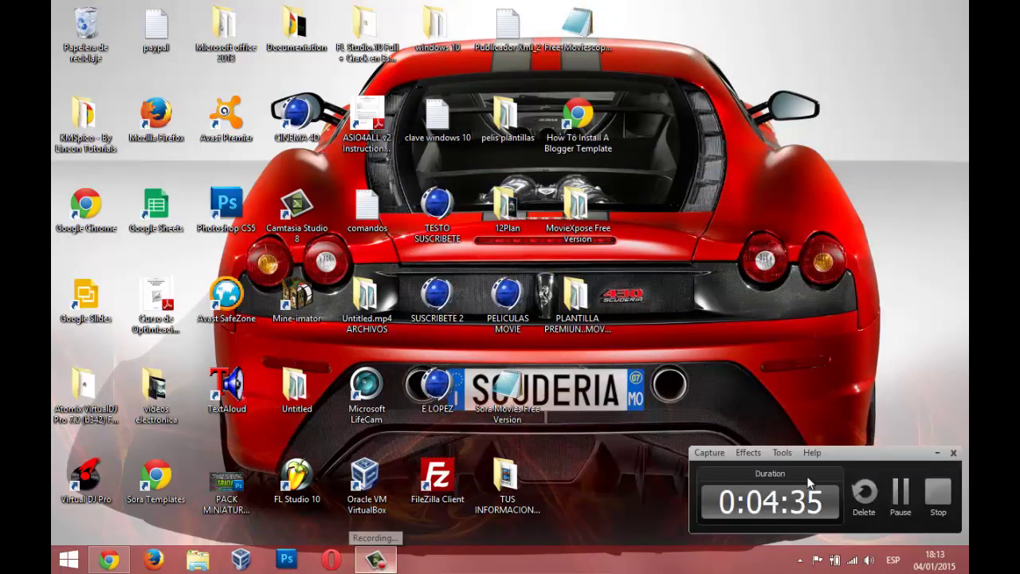